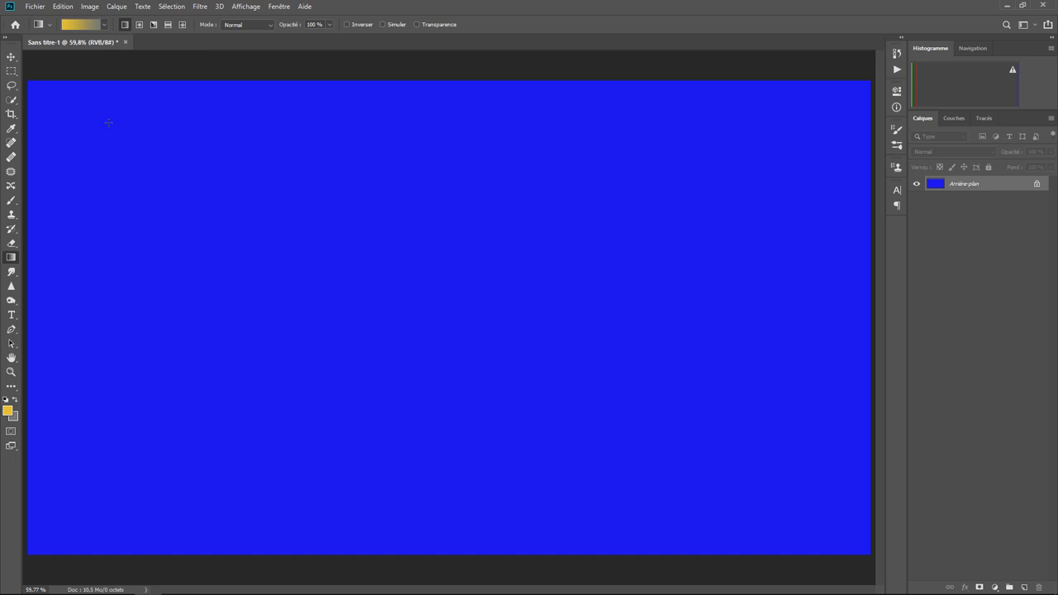
Inspect the gradient presets, blend modes and Reverse option, keeping Normal and the original direction
left_click(104, 25)
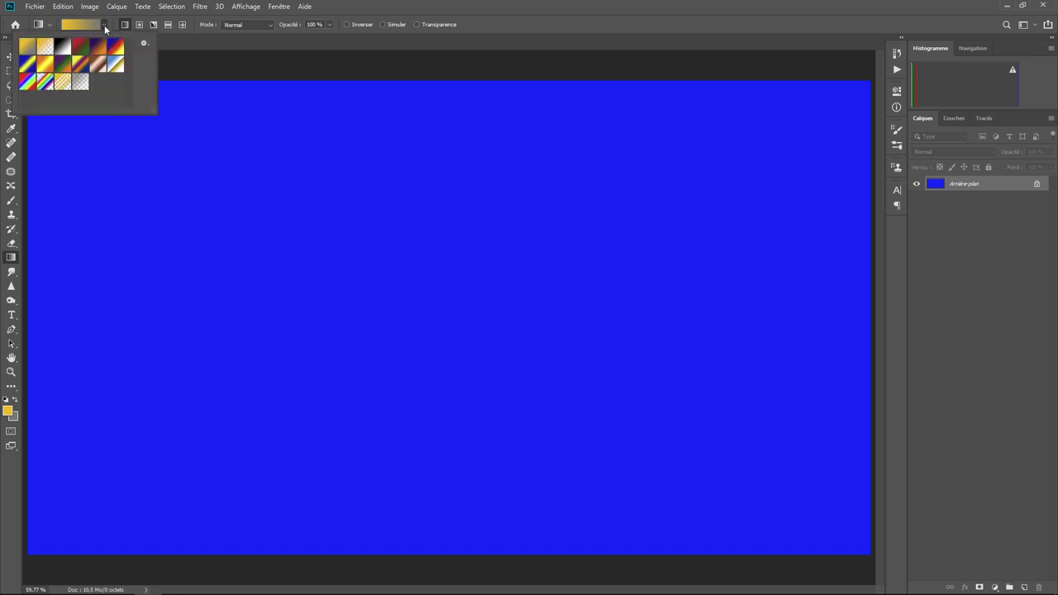
left_click(104, 25)
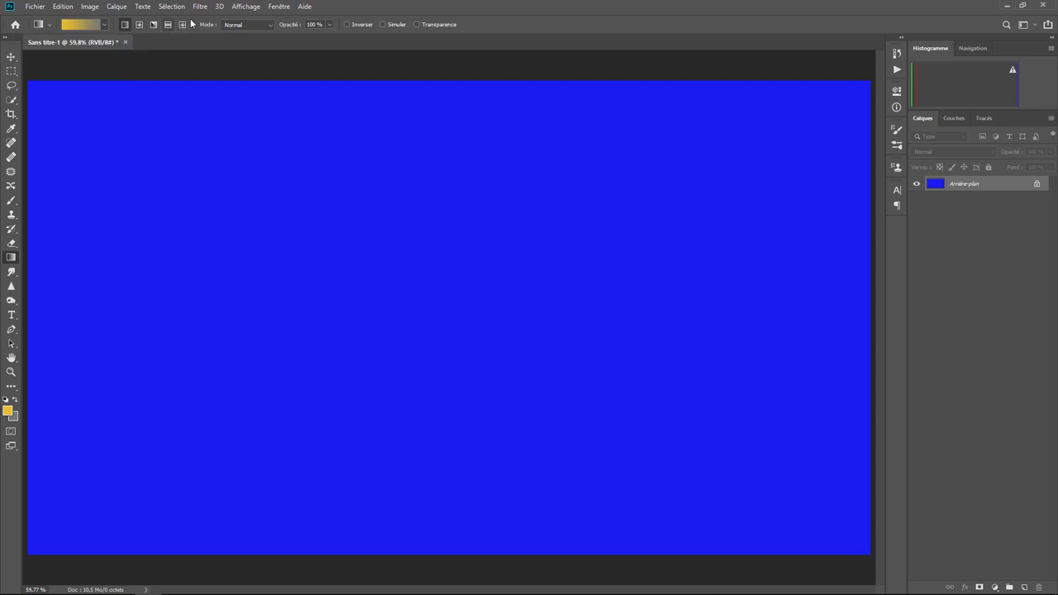
left_click(248, 26)
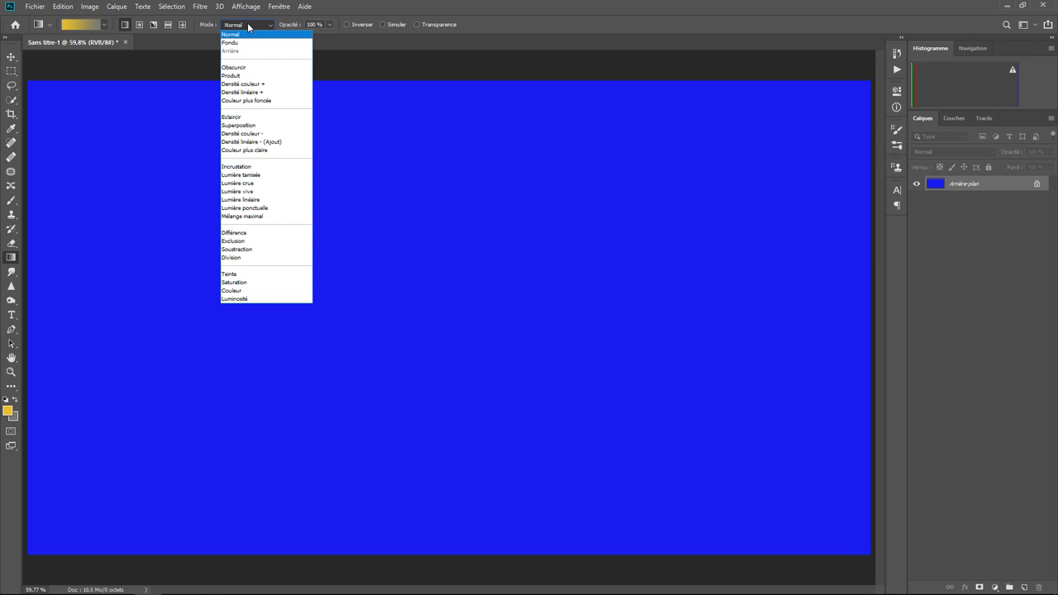
left_click(248, 26)
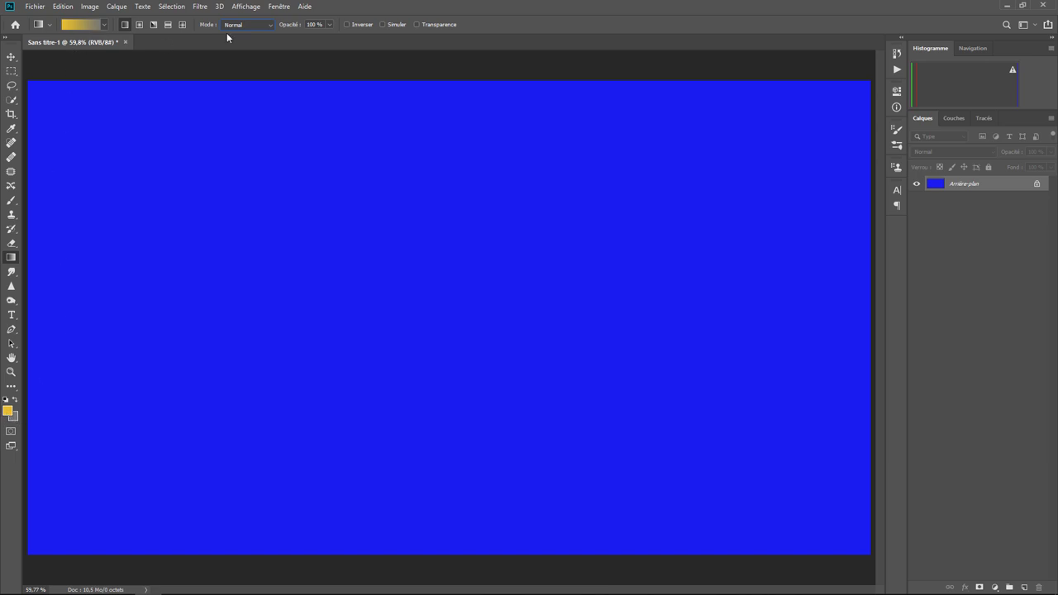
left_click(362, 25)
left_click(349, 26)
Add layer Calque 1, test a linear yellow-to-grey gradient across it, then undo
left_click(1024, 588)
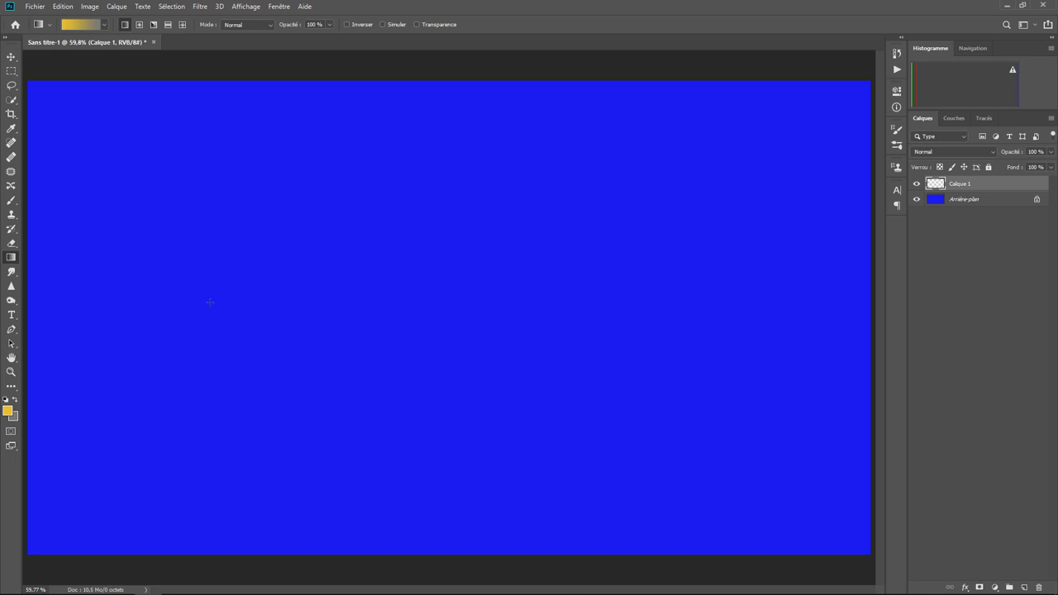
mouse_move(210, 302)
left_mouse_down()
mouse_move(486, 287)
mouse_move(646, 301)
left_mouse_up()
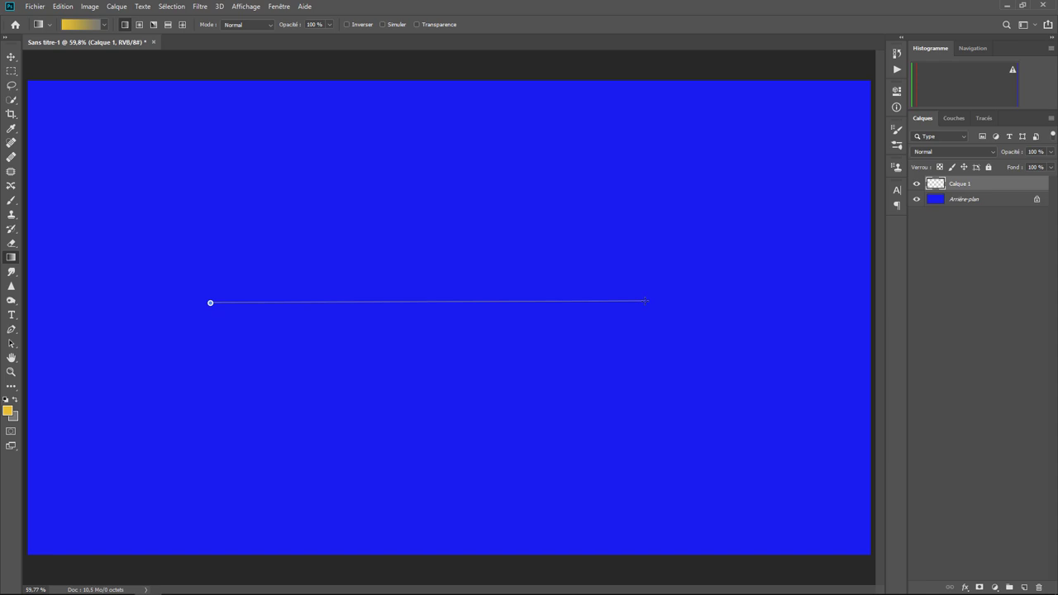
left_click_drag(645, 301, 646, 301)
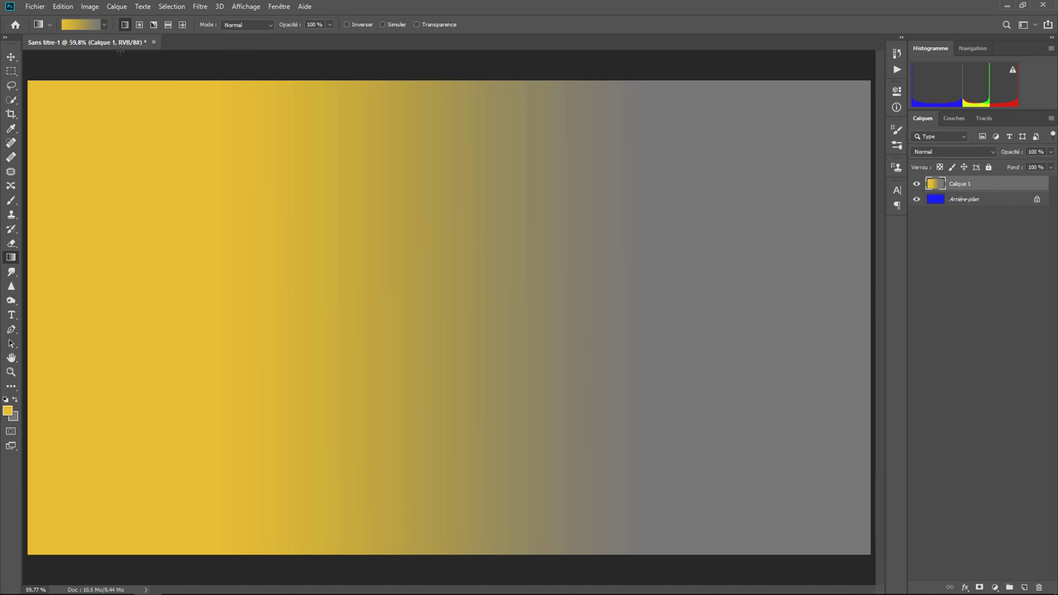
key("ctrl+z")
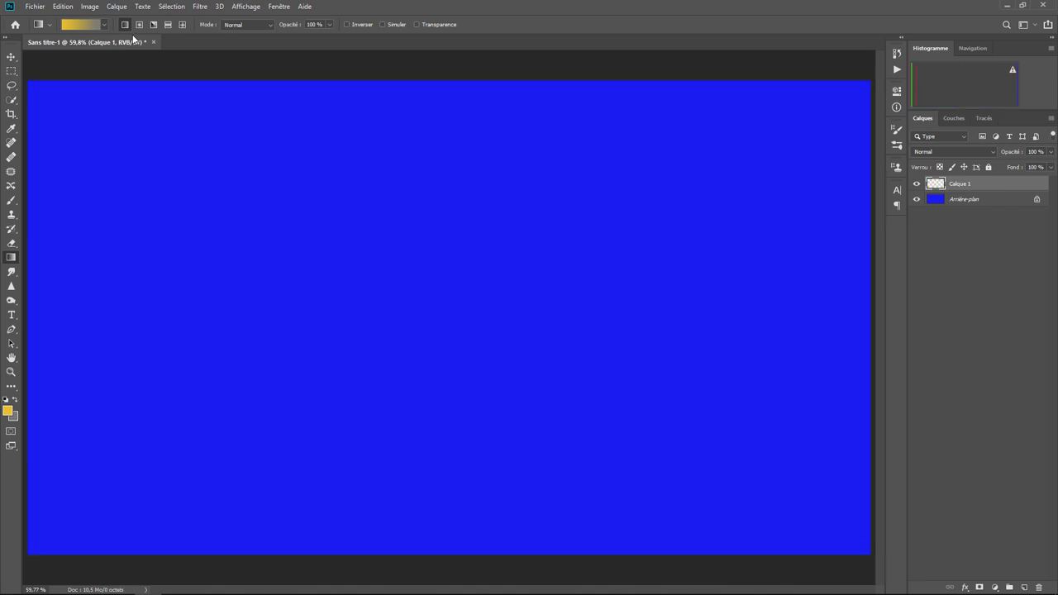
Switch to Radial gradient, test a soft yellow glow from the canvas centre, then undo
left_click(140, 25)
left_click_drag(447, 304, 598, 302)
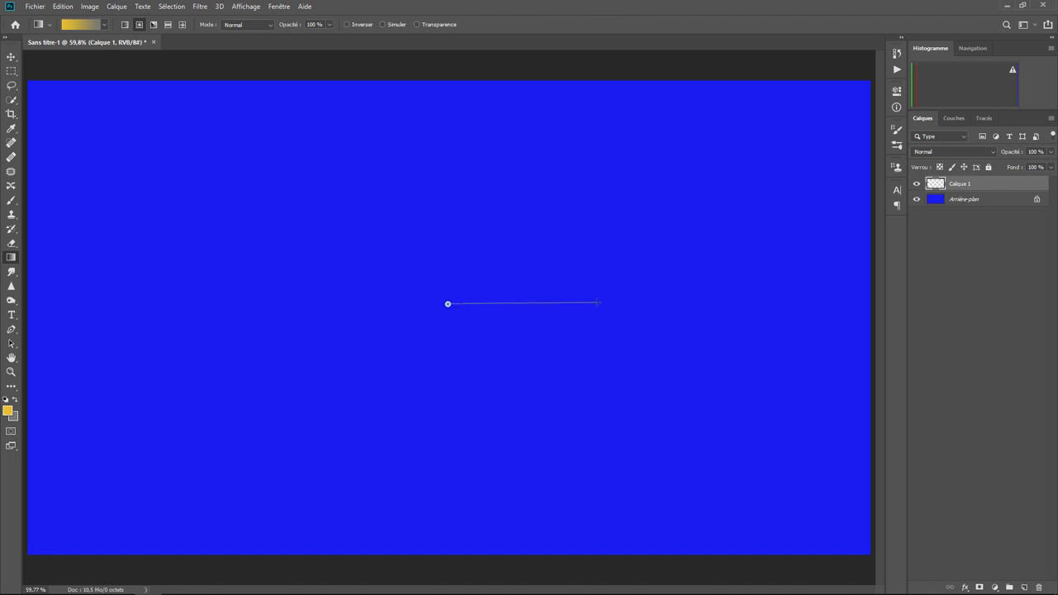
left_click_drag(597, 303, 596, 302)
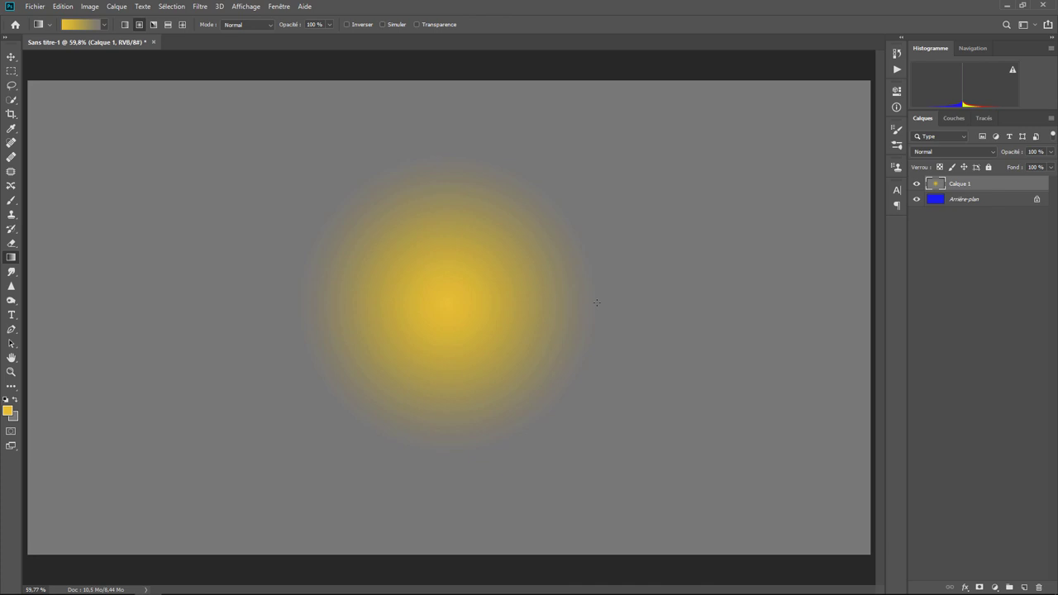
key("ctrl+z")
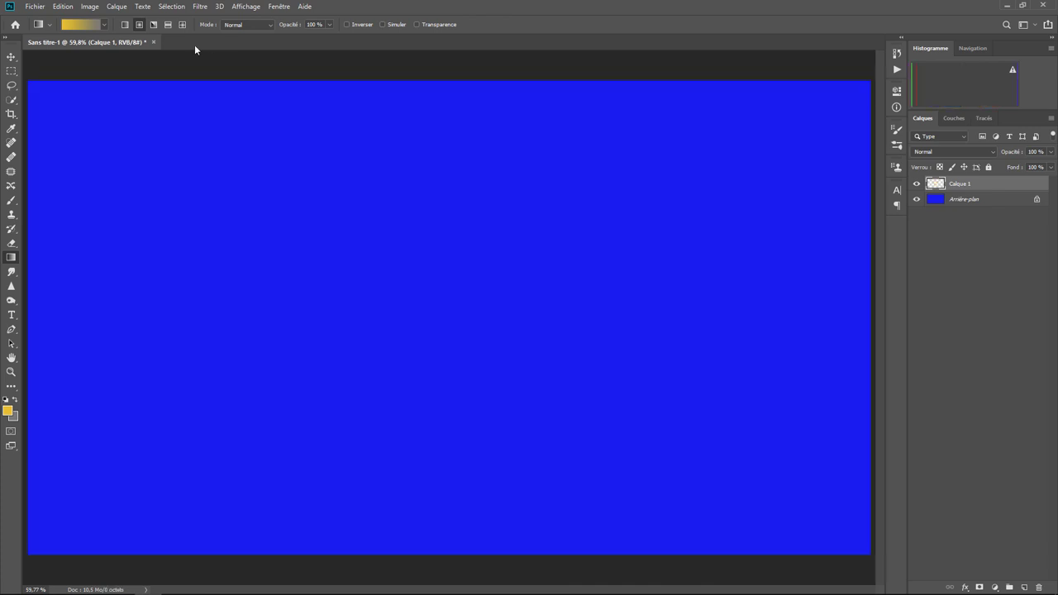
Switch to Angle gradient (Dégradé incliné), test a sweep around the centre, then undo
left_click(153, 24)
left_click_drag(436, 307, 683, 303)
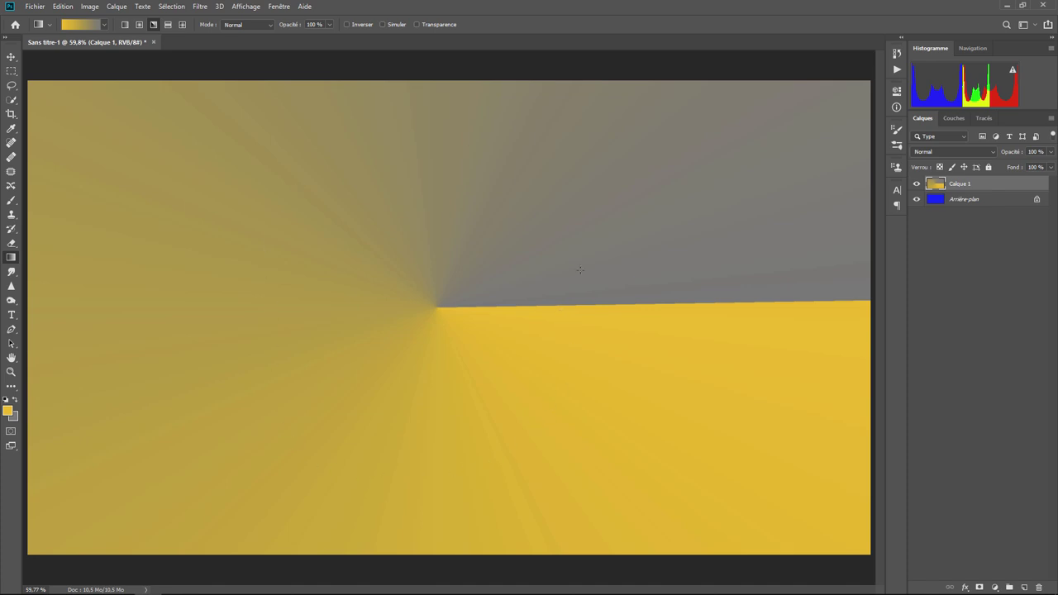
key("ctrl+z")
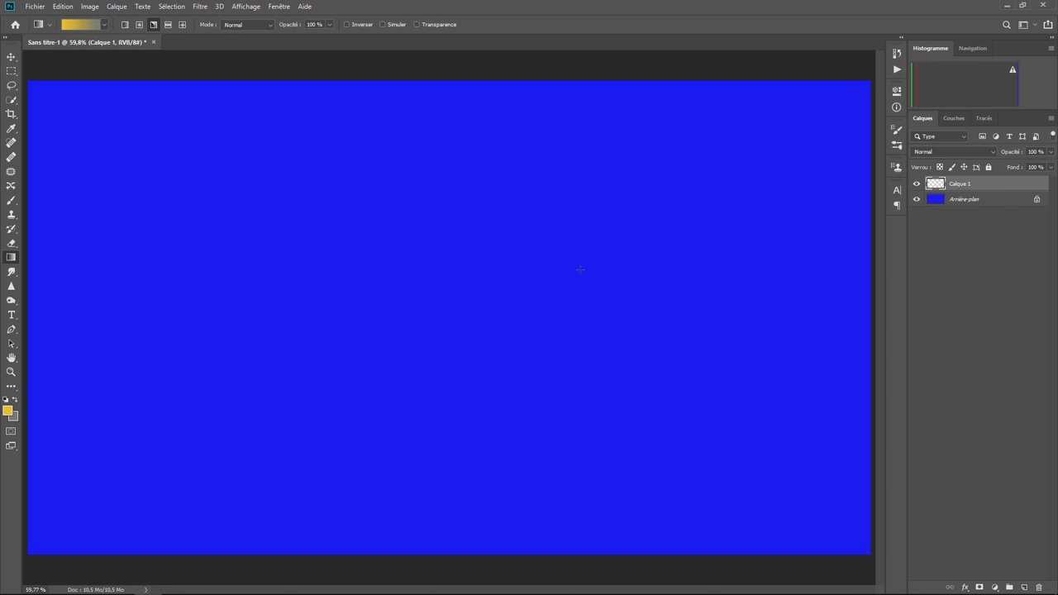
Switch to Reflected gradient and test horizontal and vertical yellow bands, undoing each
left_click(168, 26)
left_click_drag(432, 310, 431, 427)
left_click_drag(431, 427, 432, 426)
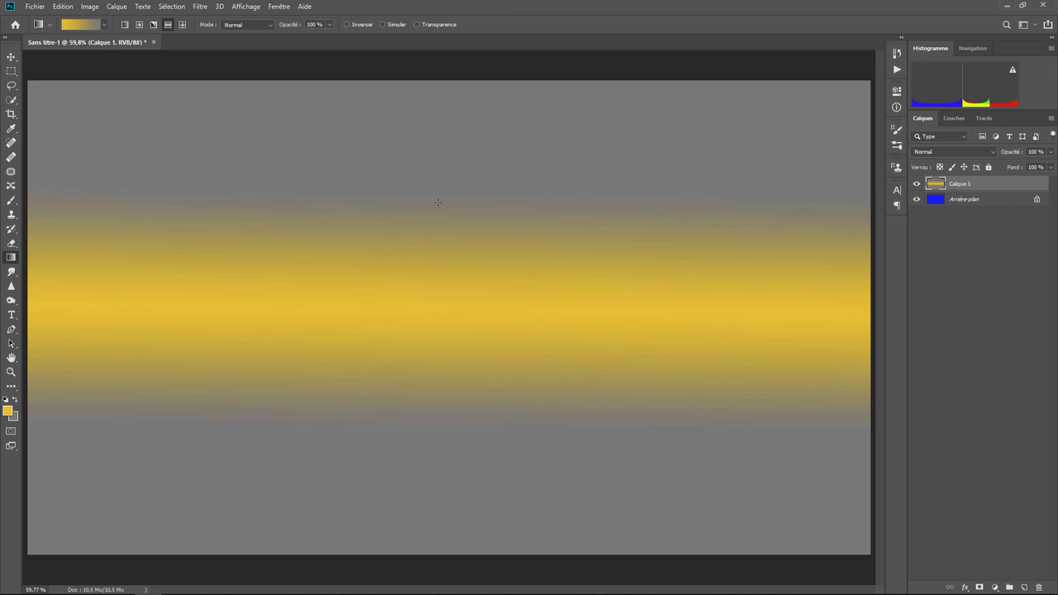
key("ctrl+z")
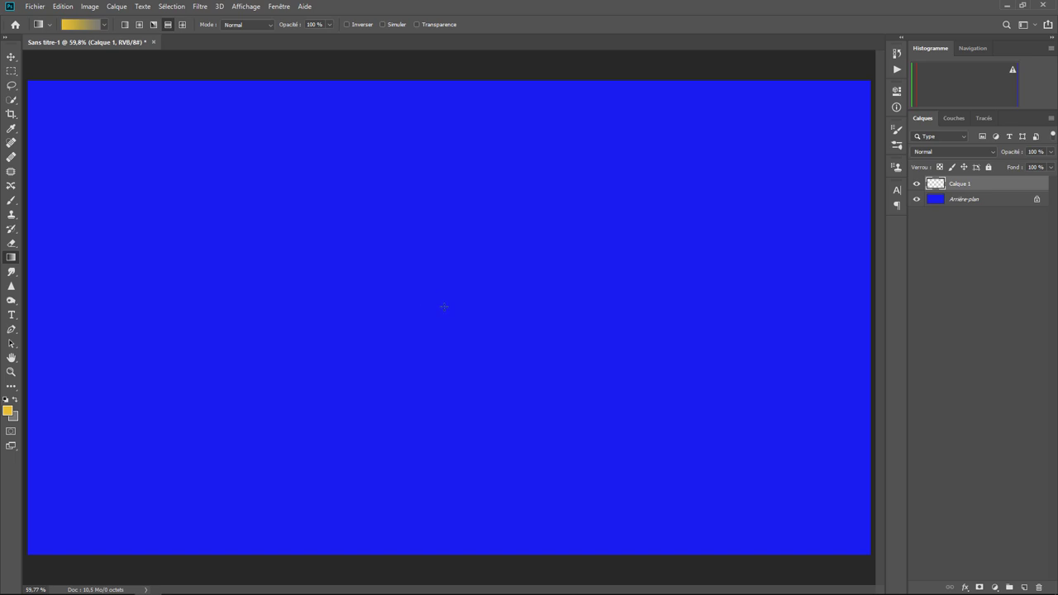
left_click_drag(444, 307, 632, 303)
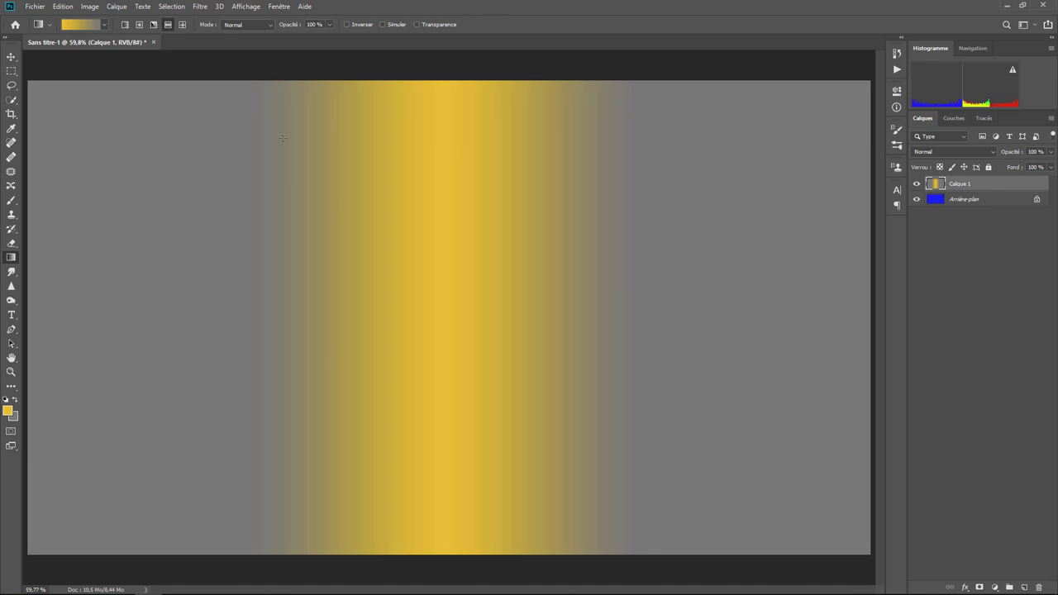
key("ctrl+z")
Switch to Diamond gradient, test and undo a centre diamond, then draw a large diamond from the left
left_click(184, 25)
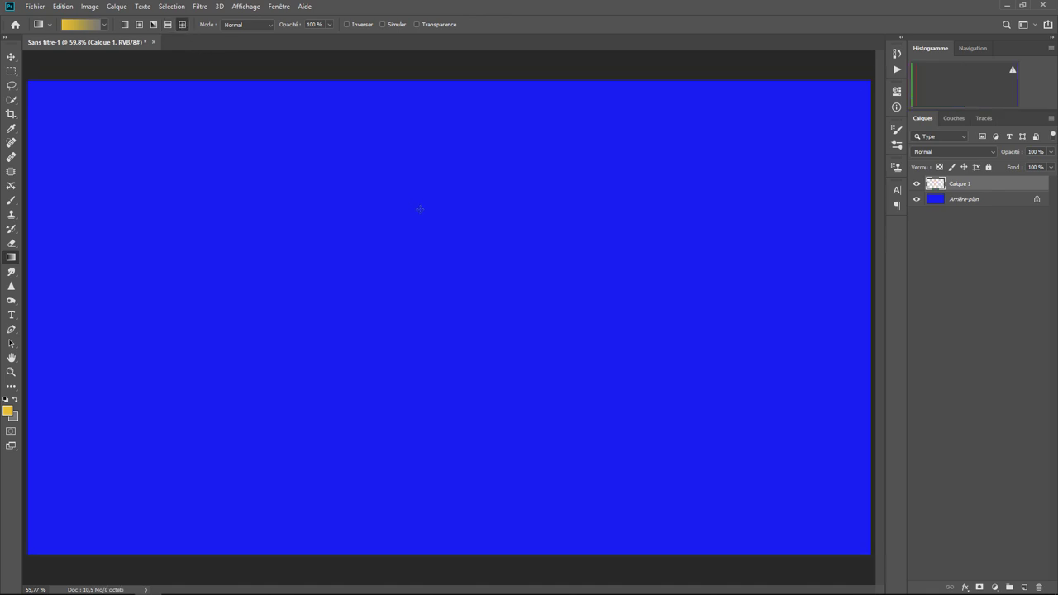
left_click_drag(447, 307, 641, 303)
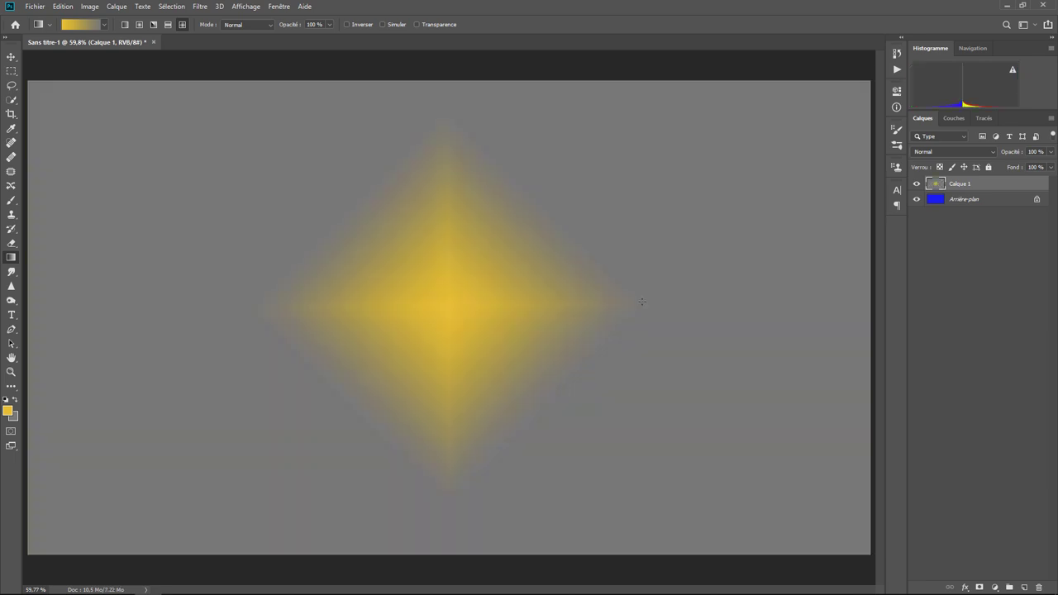
key("ctrl+z")
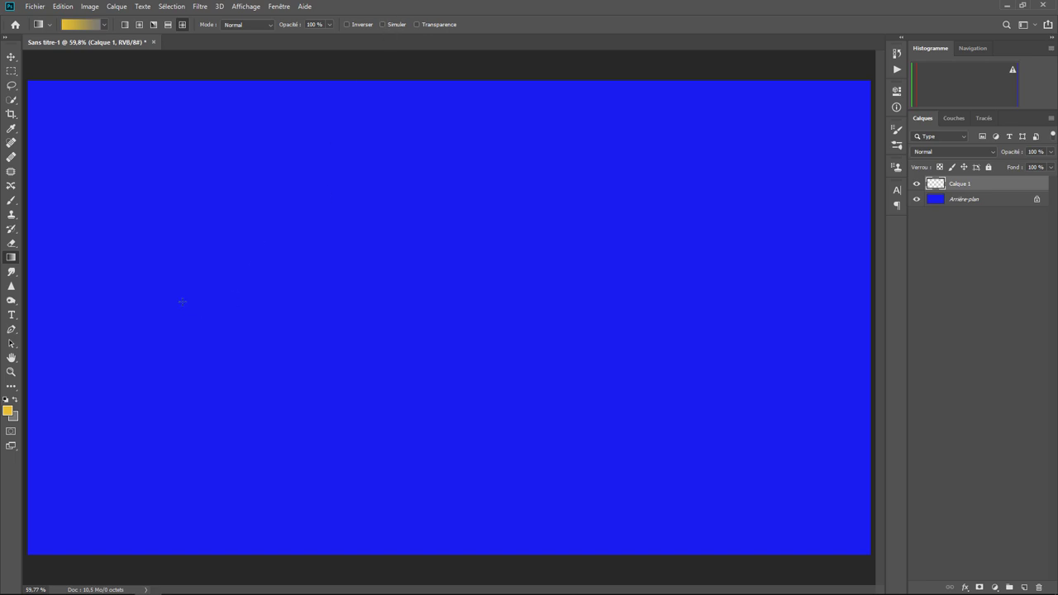
mouse_move(176, 302)
left_mouse_down()
mouse_move(713, 300)
mouse_move(276, 339)
mouse_move(216, 300)
mouse_move(302, 303)
mouse_move(285, 289)
left_mouse_up()
Undo the diamond, switch back to Linear, and test a yellow-to-grey fill before undoing it
key("ctrl+z")
left_click(124, 23)
left_click_drag(113, 296, 780, 298)
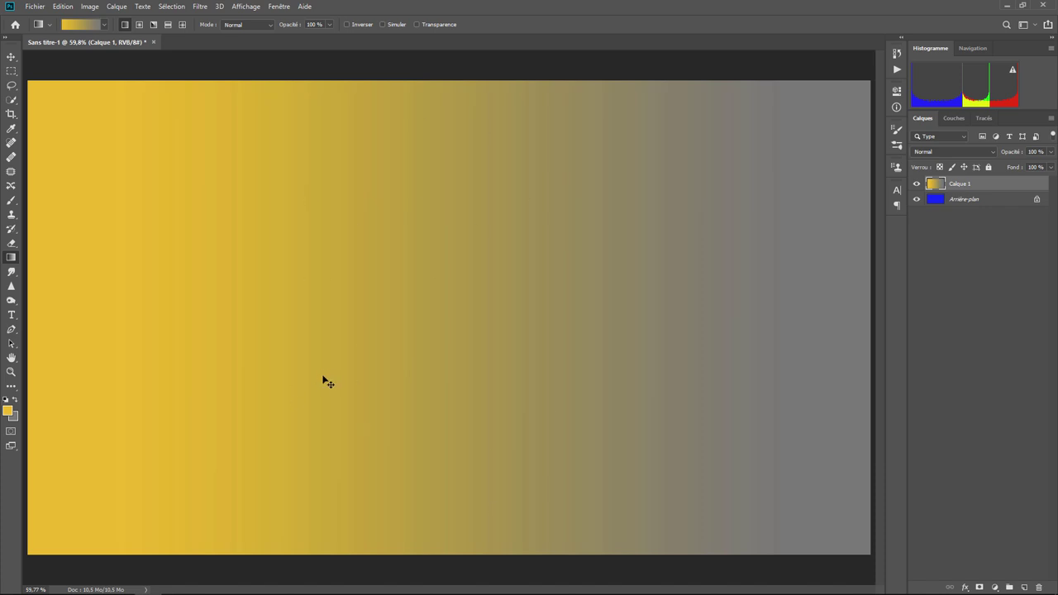
key("ctrl+z")
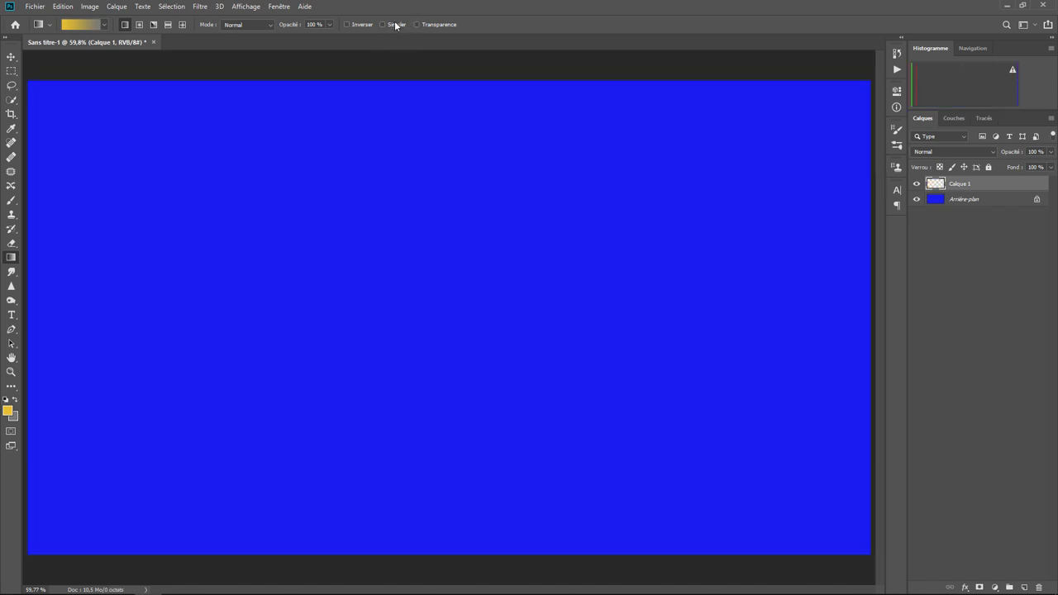
Compare a dithered fill with Simuler on, undo it, and turn dithering back off
left_click(393, 24)
left_click_drag(168, 326, 709, 323)
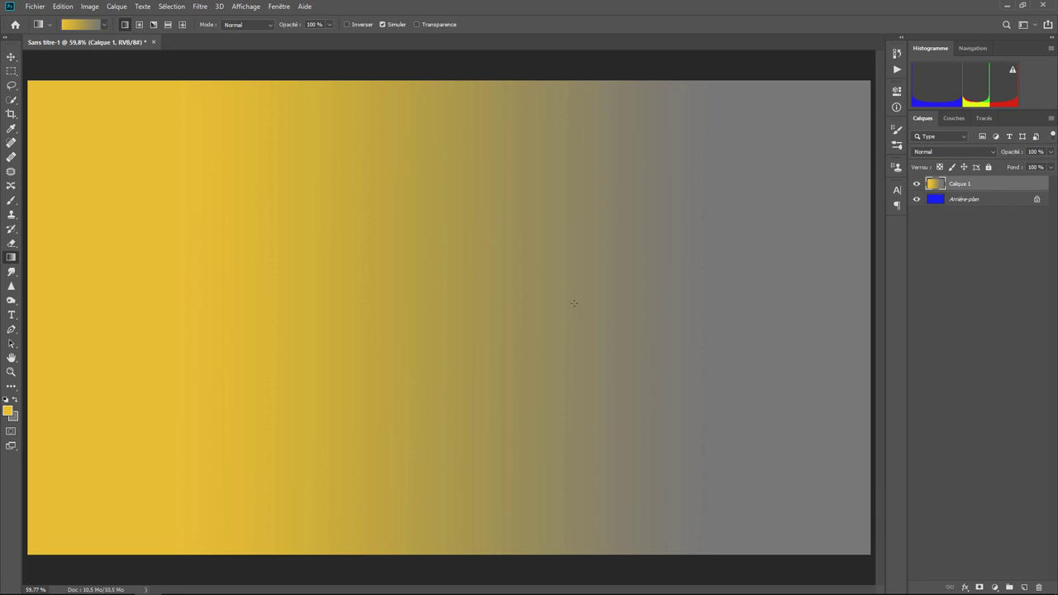
key("ctrl+z")
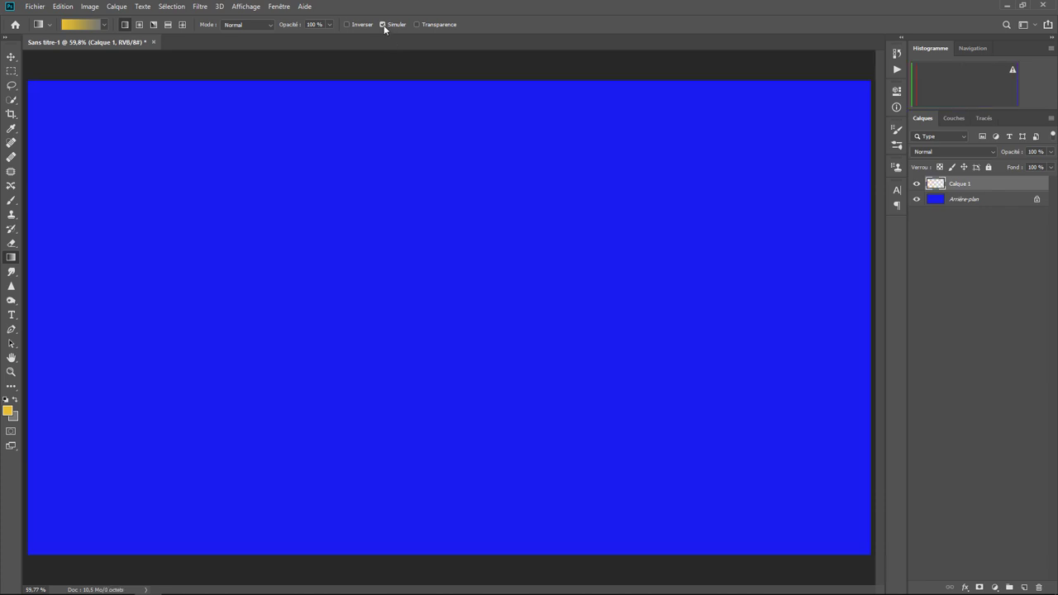
left_click(383, 24)
Save the current gradient as a new preset named Formation
left_click(105, 24)
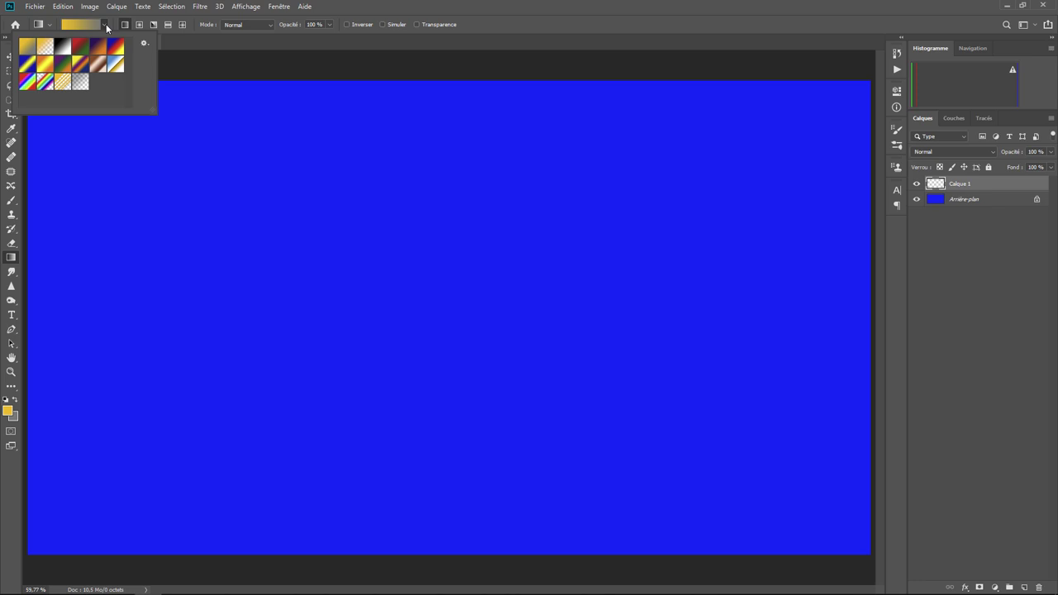
left_click(144, 46)
left_click(172, 61)
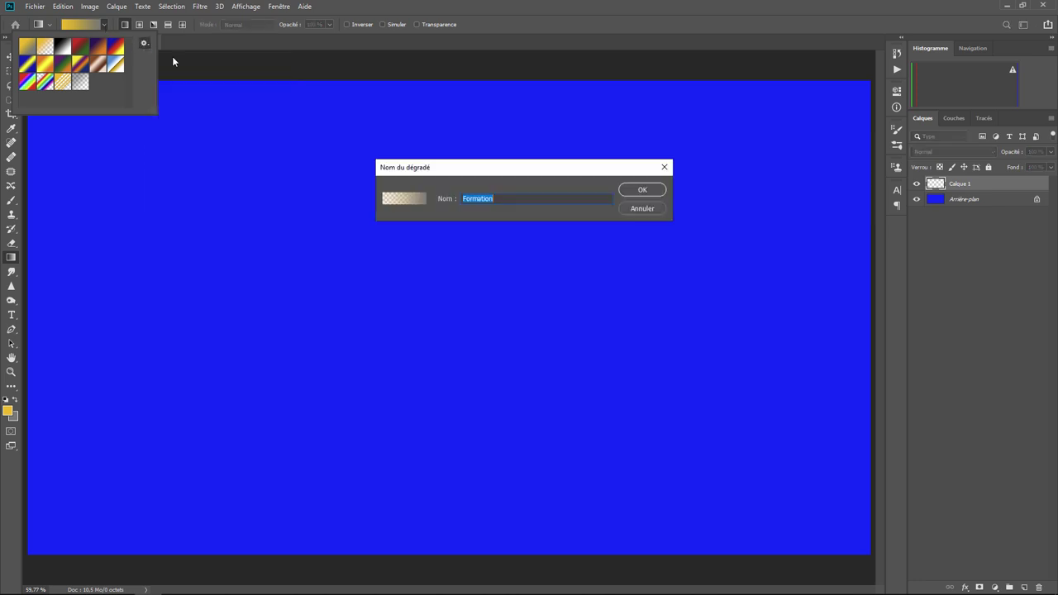
left_click(643, 190)
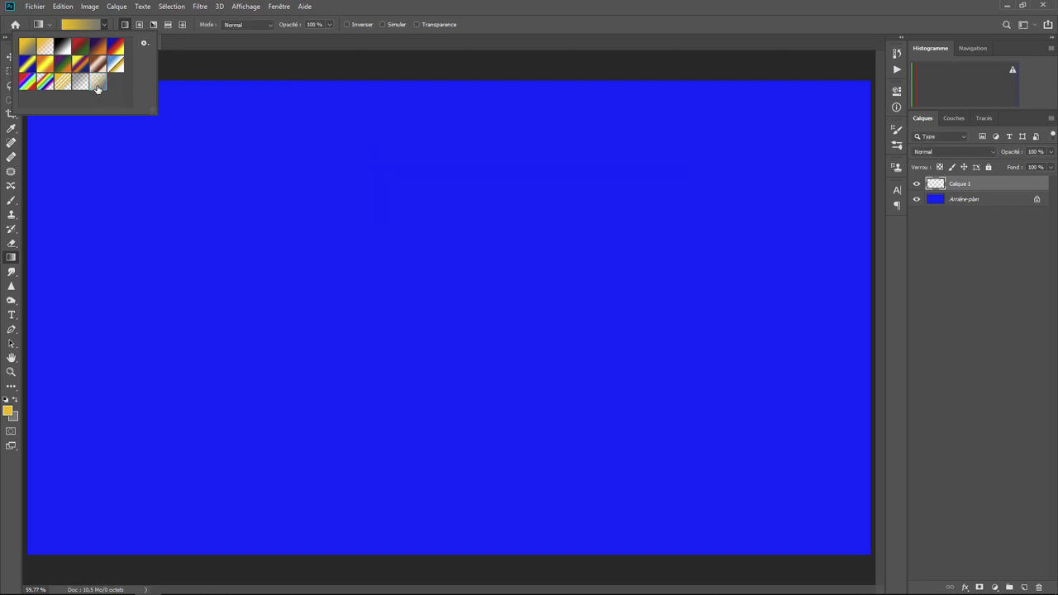
Choose the gold-to-transparent preset and set its left opacity stop to 0%
double_click(98, 89)
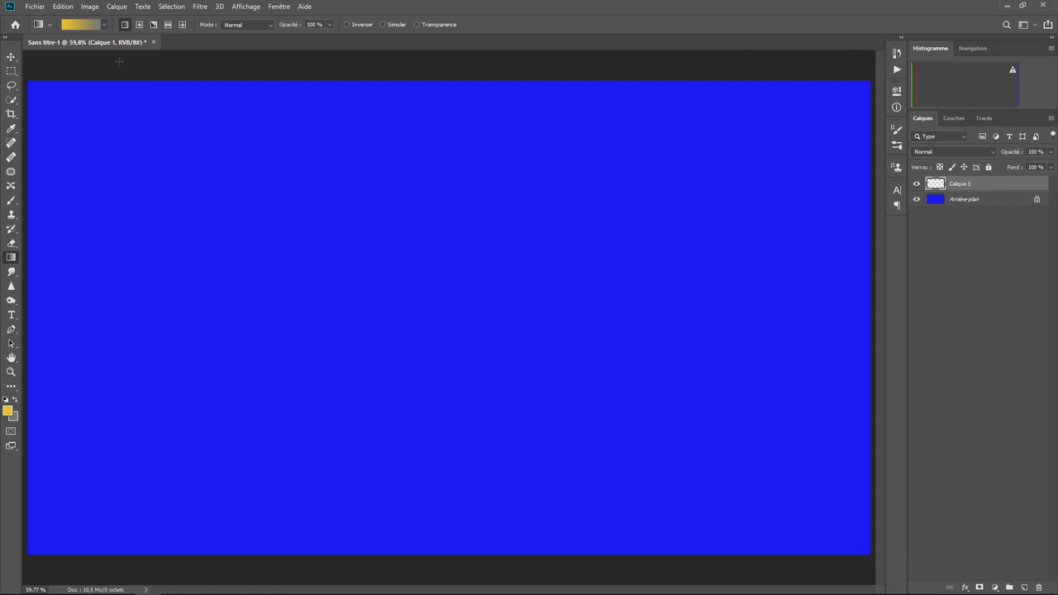
left_click(79, 23)
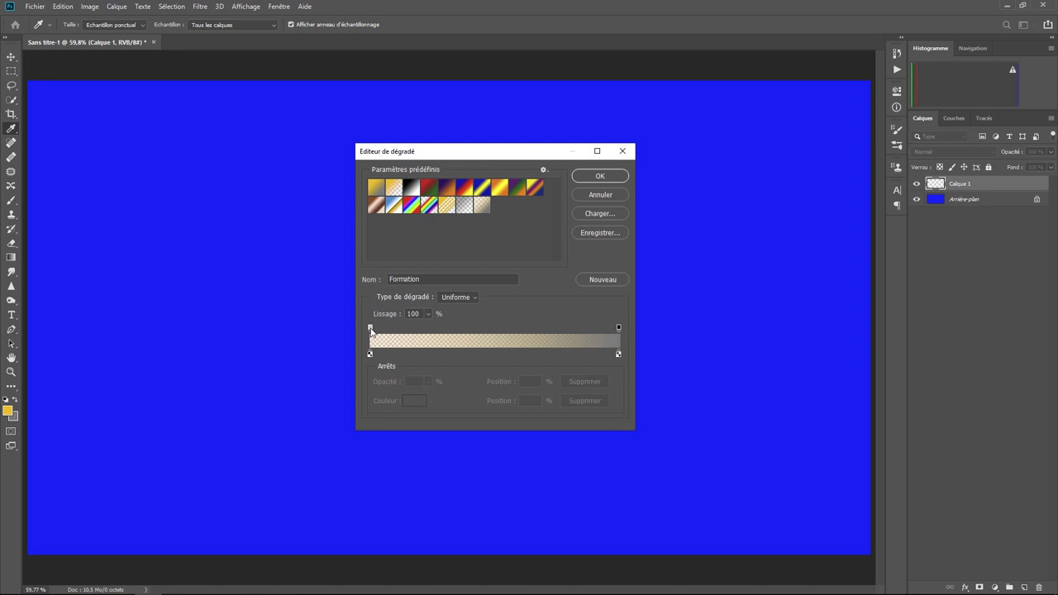
left_click(370, 328)
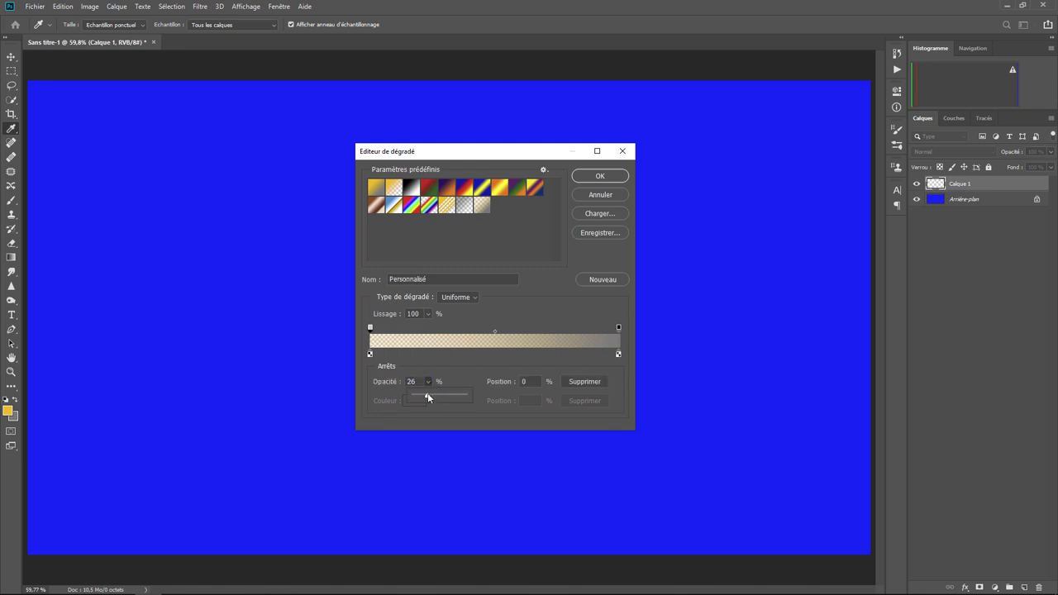
left_click_drag(427, 394, 471, 397)
left_click_drag(471, 393, 398, 394)
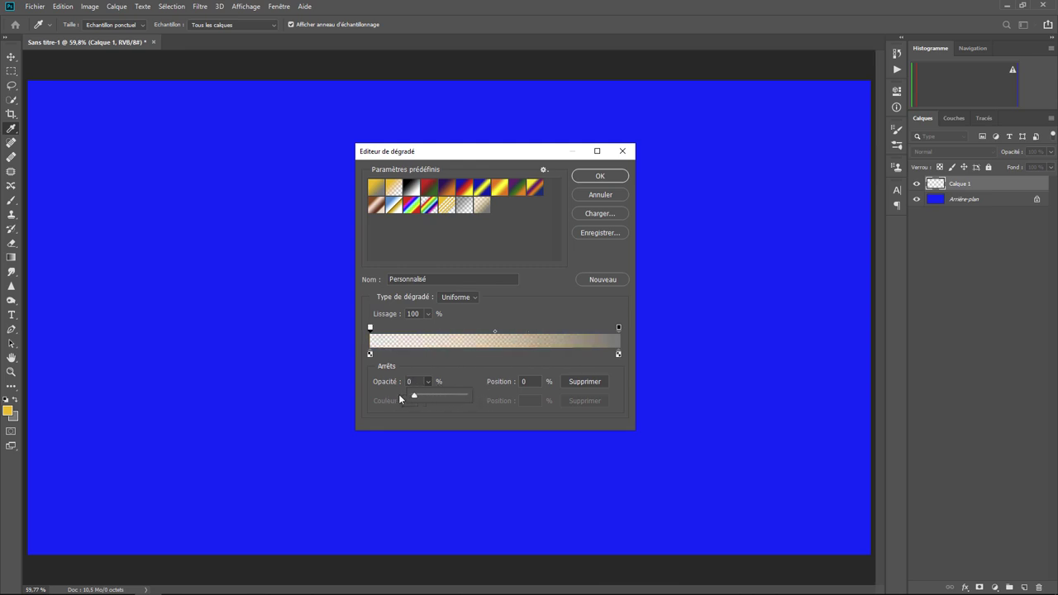
left_click(596, 177)
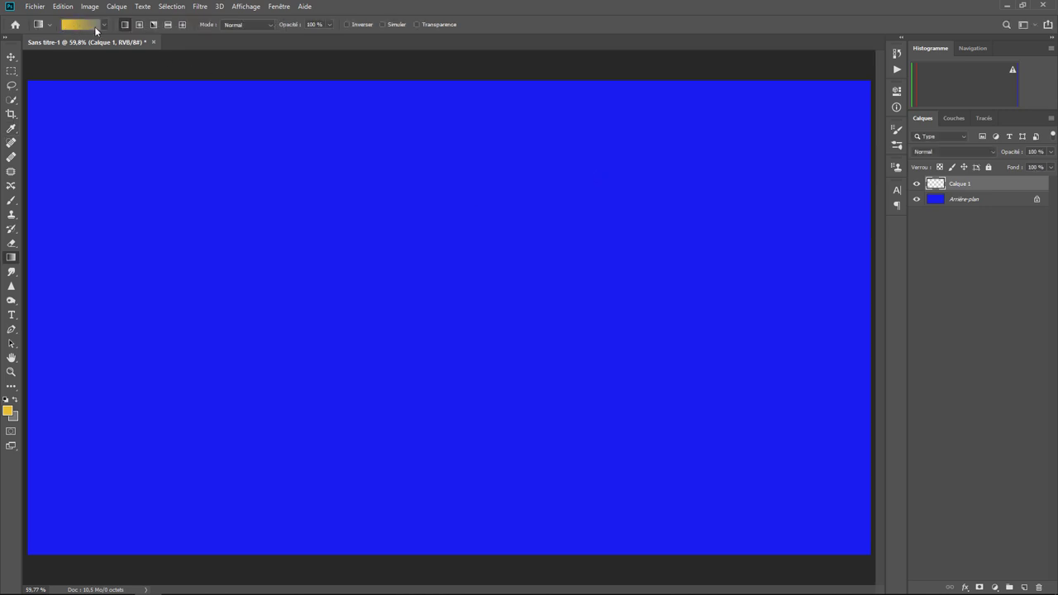
Turn Transparence off and set the gradient's left opacity stop back to 100%
left_click(416, 24)
left_click(417, 24)
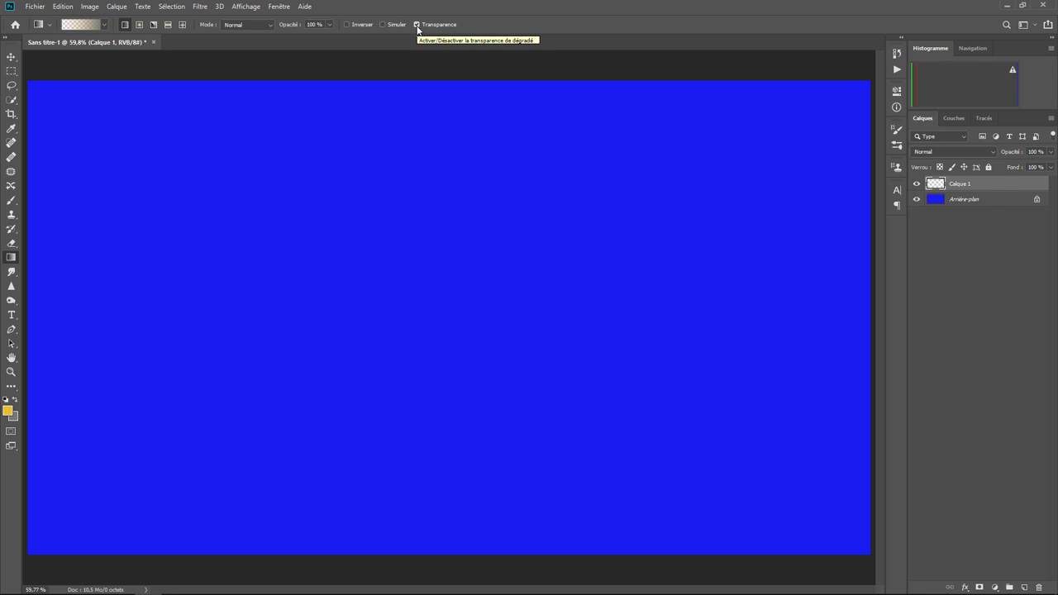
left_click(416, 24)
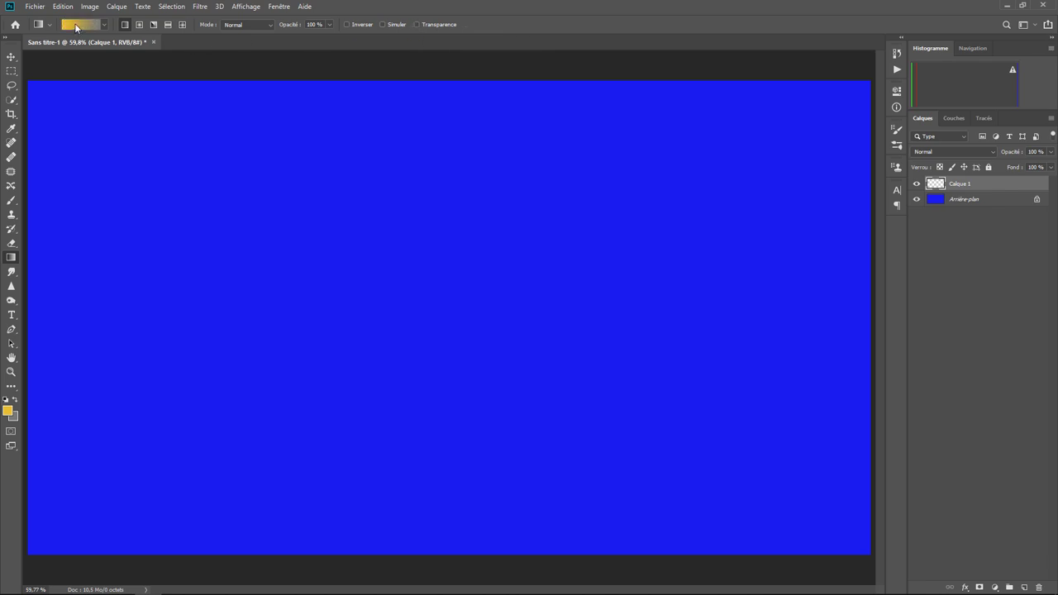
left_click(76, 25)
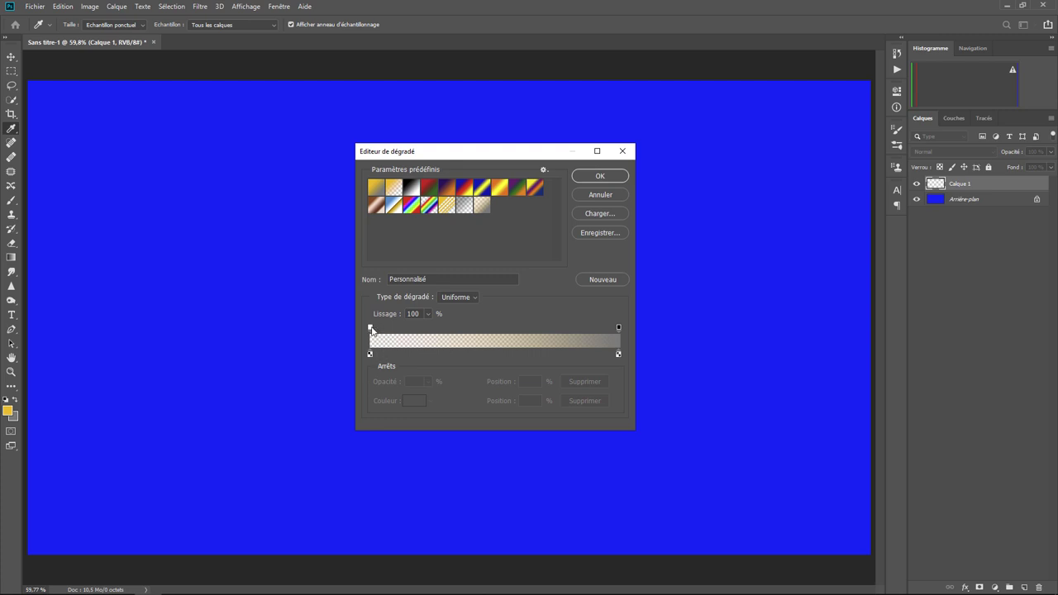
left_click(371, 328)
left_click_drag(433, 394, 477, 395)
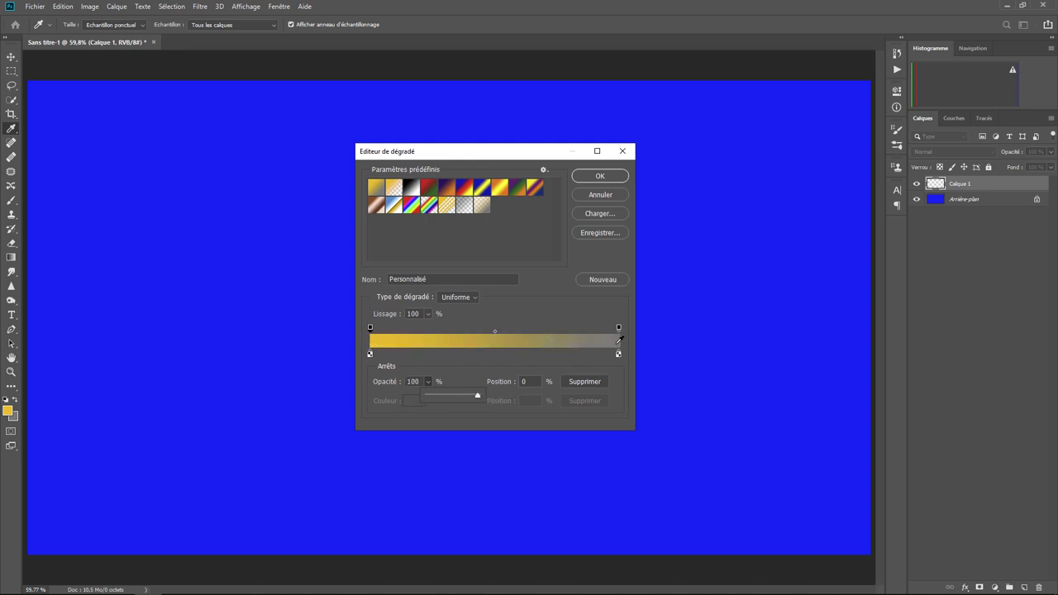
Set the gradient's left colour stop to blue
left_click(371, 355)
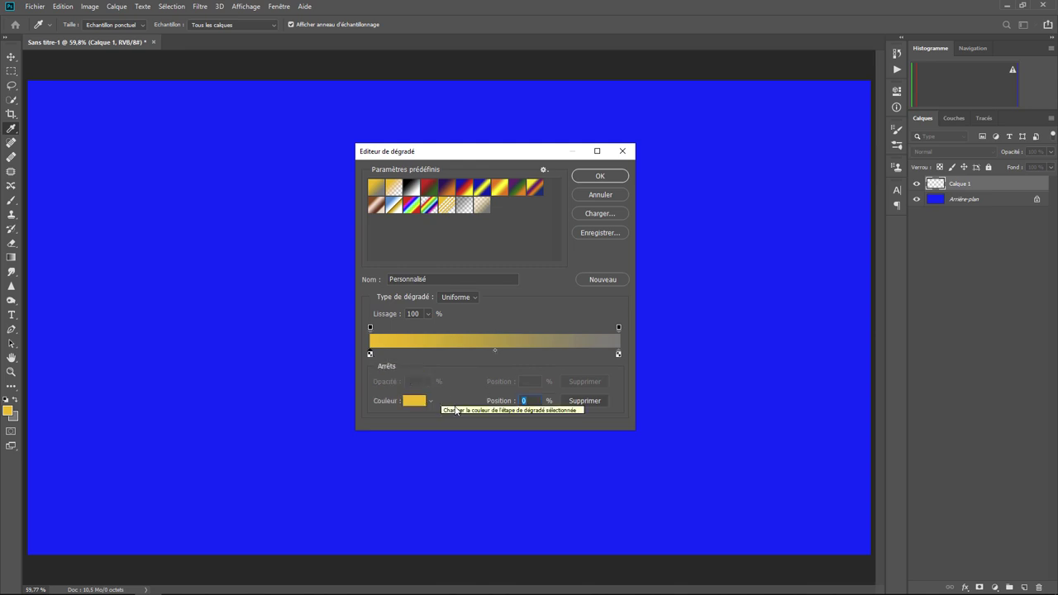
left_click(430, 402)
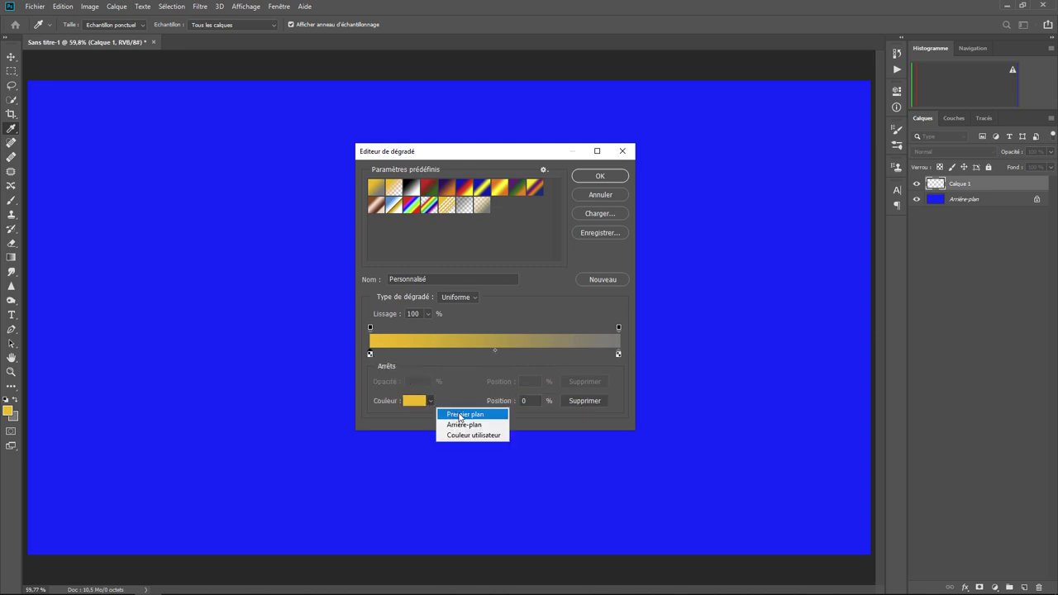
left_click(417, 401)
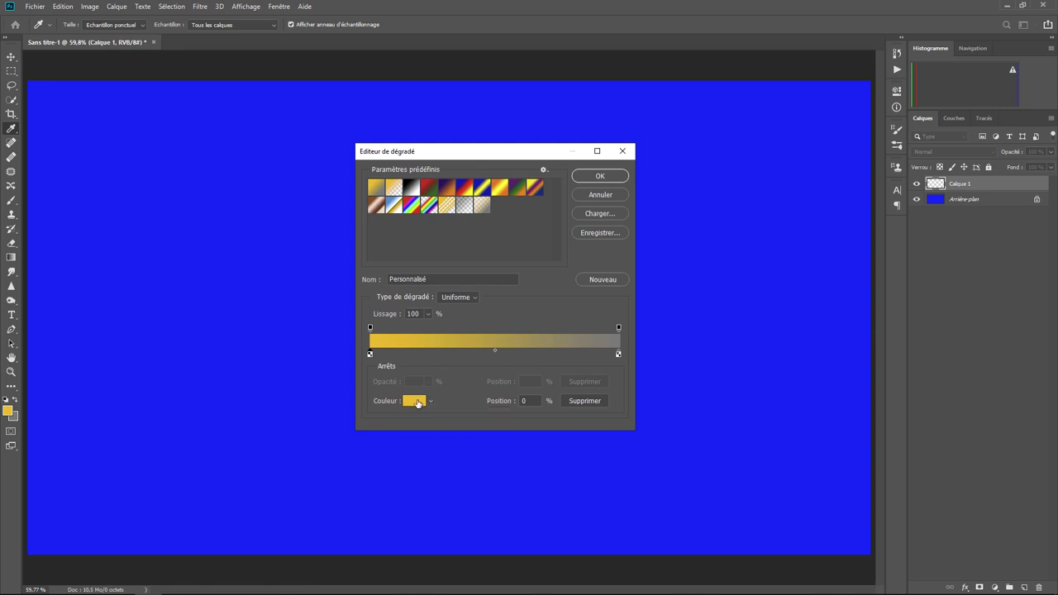
left_click(418, 402)
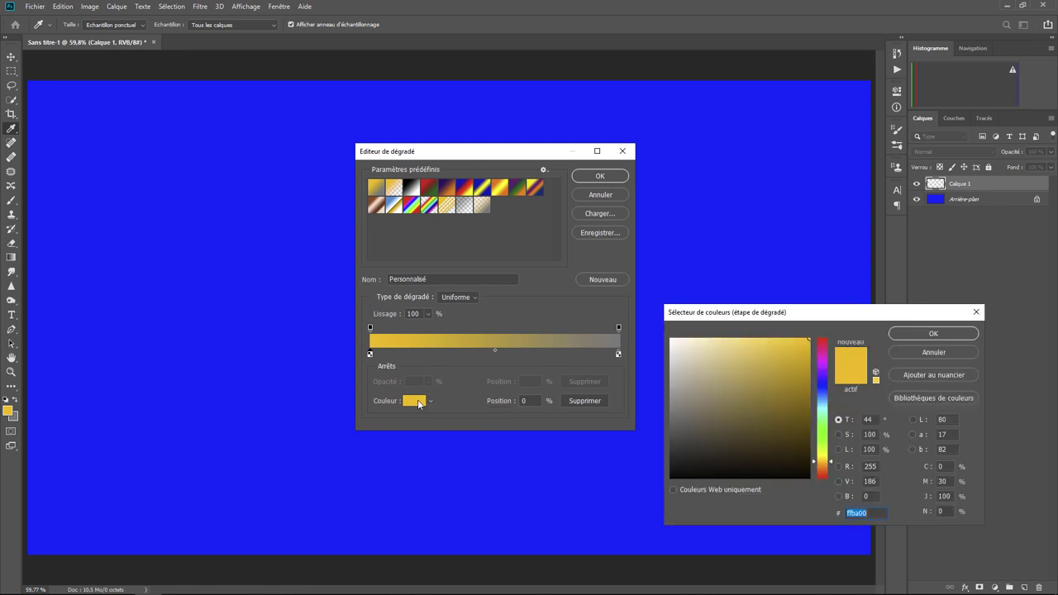
left_click(821, 386)
left_click(917, 337)
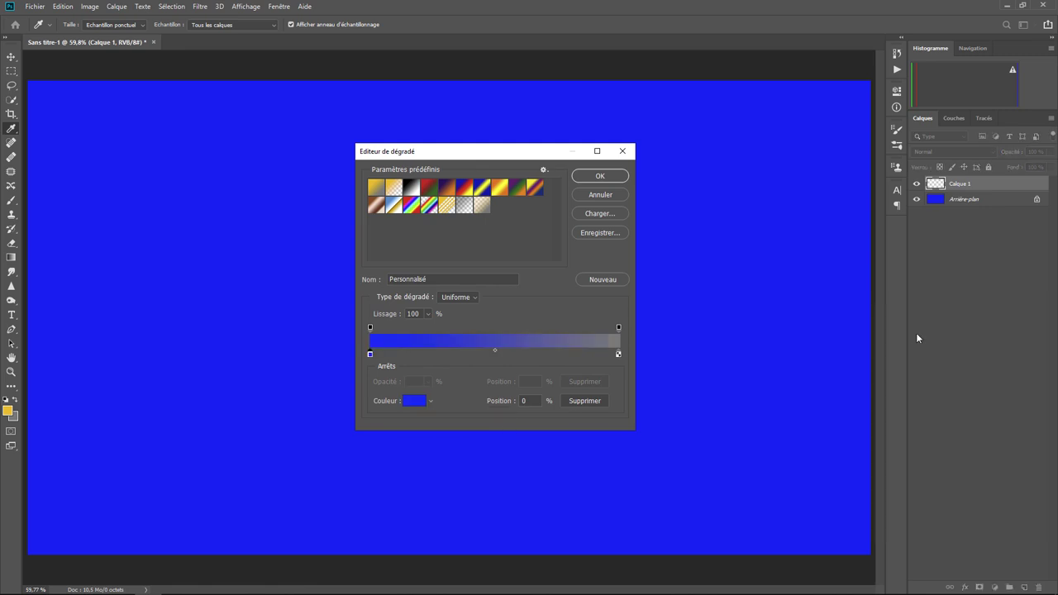
Set the gradient's right colour stop to yellow #dcbe16
left_click(619, 353)
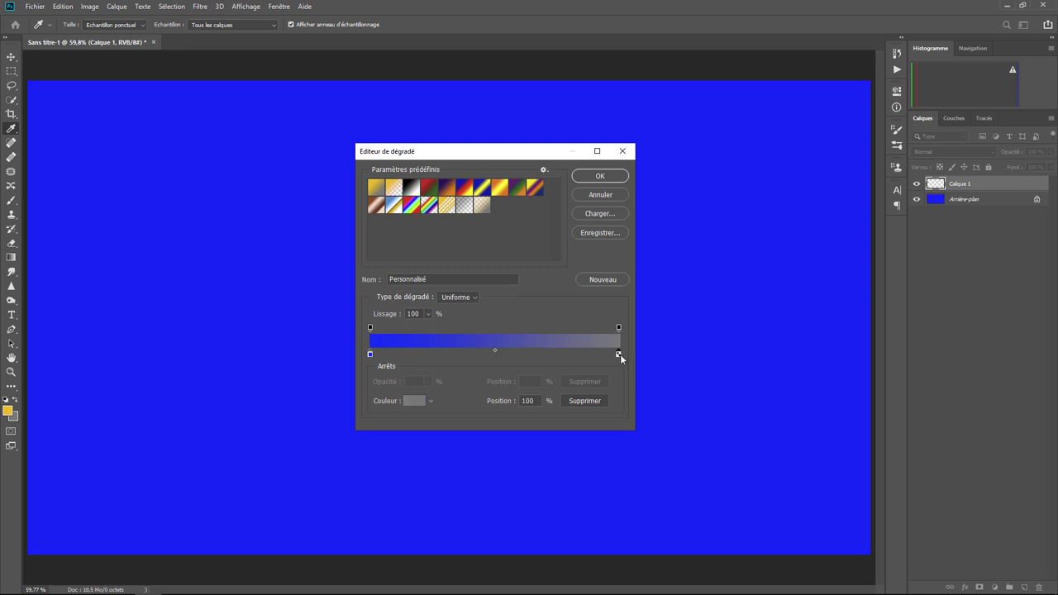
left_click(417, 401)
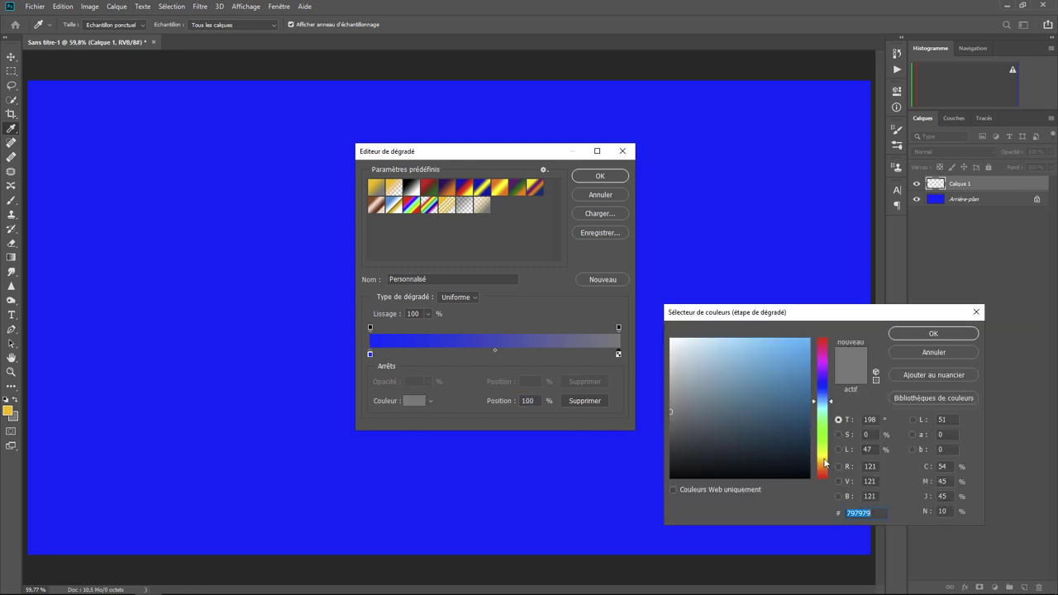
left_click(824, 461)
left_click(796, 357)
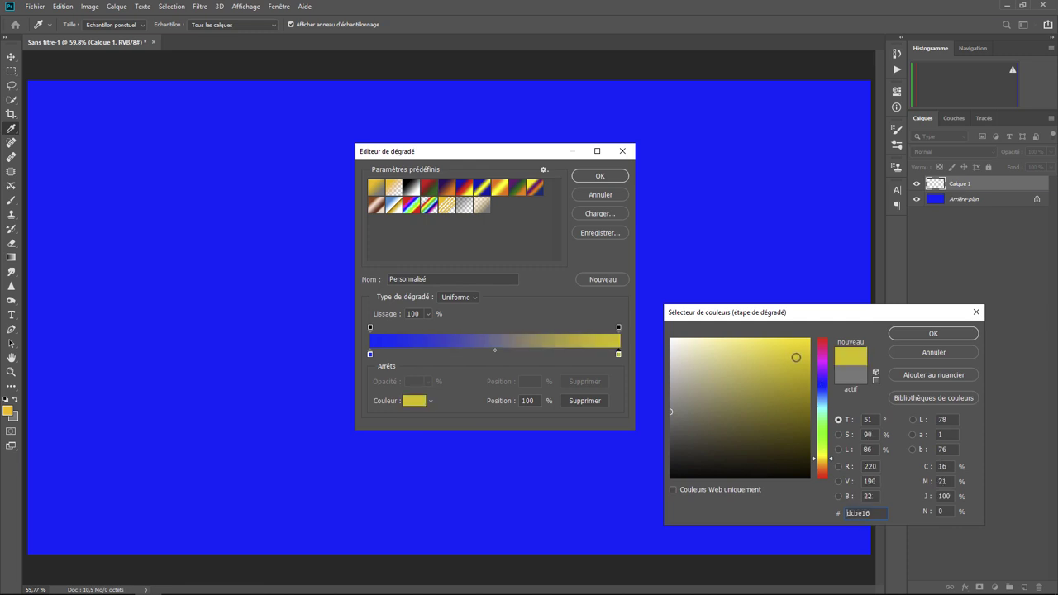
left_click(933, 335)
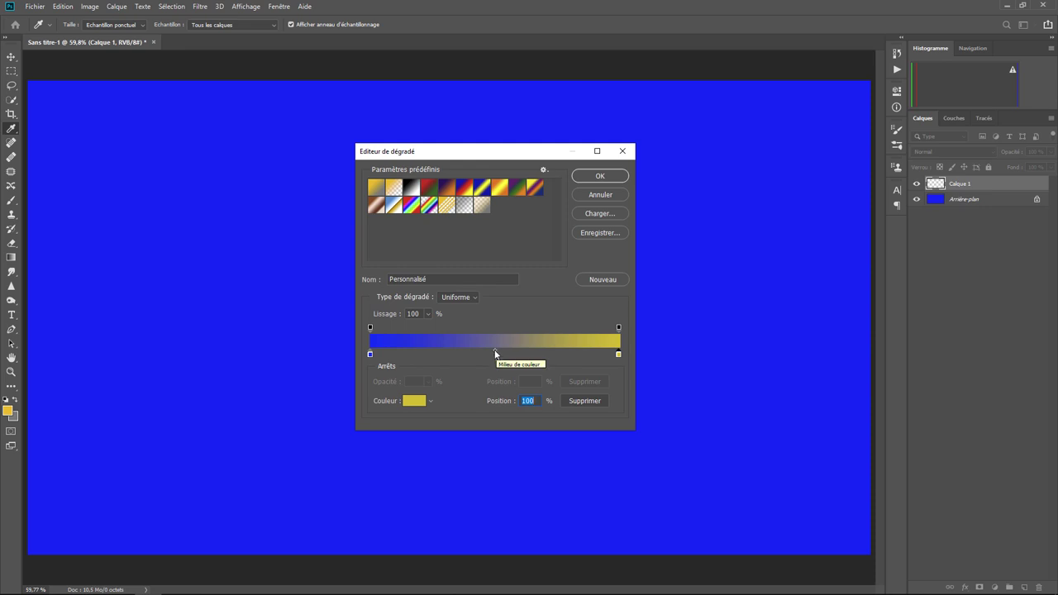
left_click(496, 352)
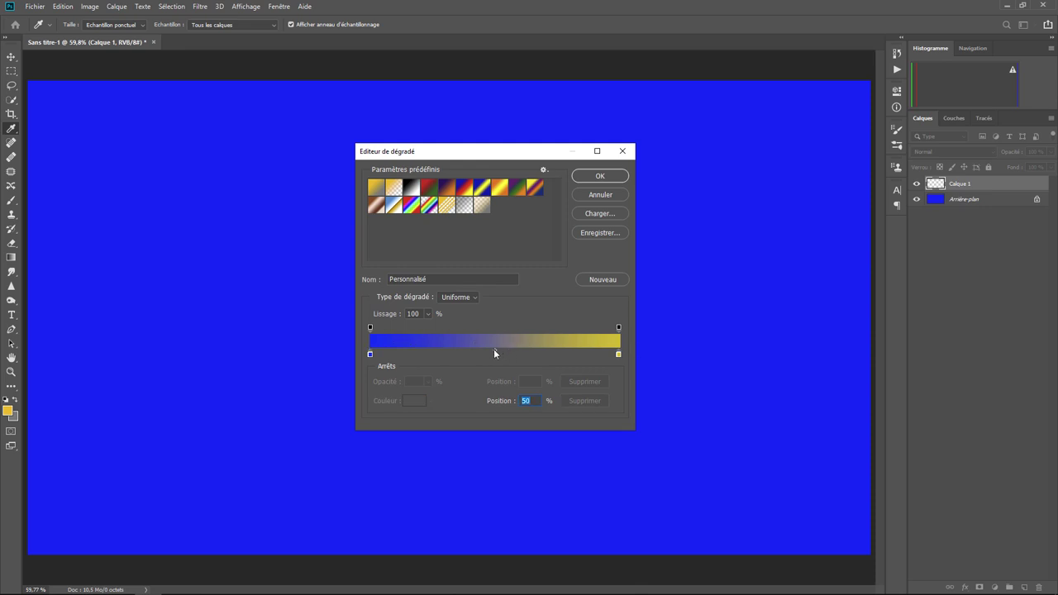
mouse_move(494, 353)
left_mouse_down()
mouse_move(423, 354)
mouse_move(559, 354)
mouse_move(486, 354)
mouse_move(500, 355)
left_mouse_up()
key("ctrl+a")
key("Tab")
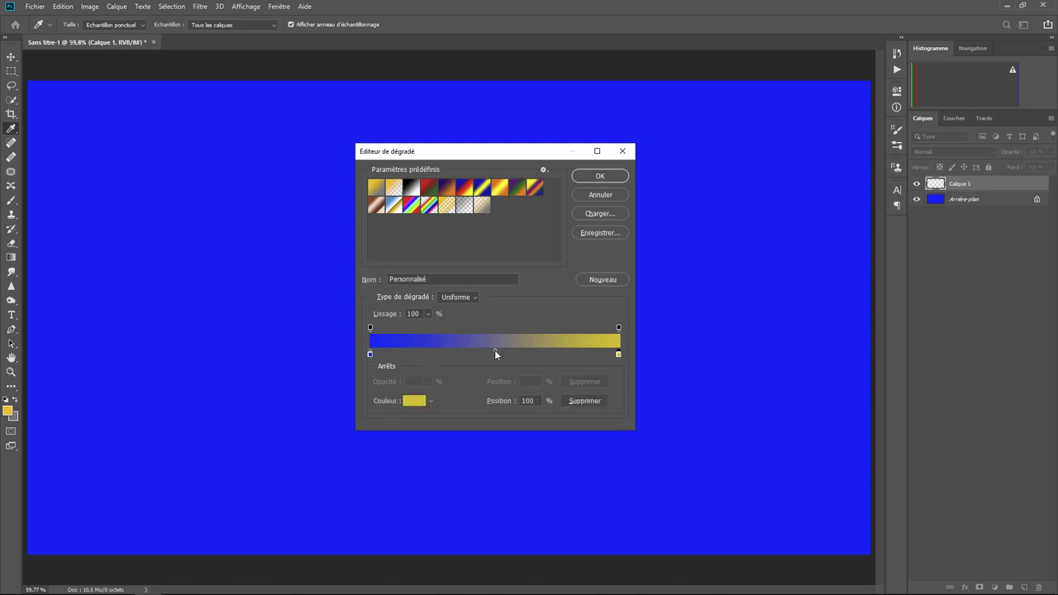
Add a bright green colour stop at 25% and set the blue-green midpoint to 65%
left_click(434, 354)
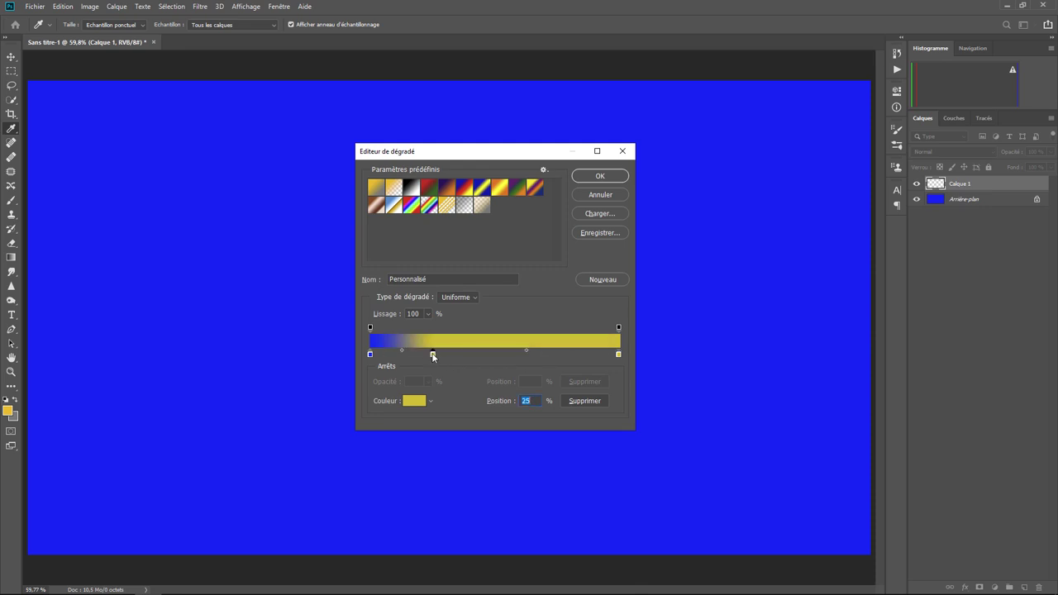
left_click(414, 401)
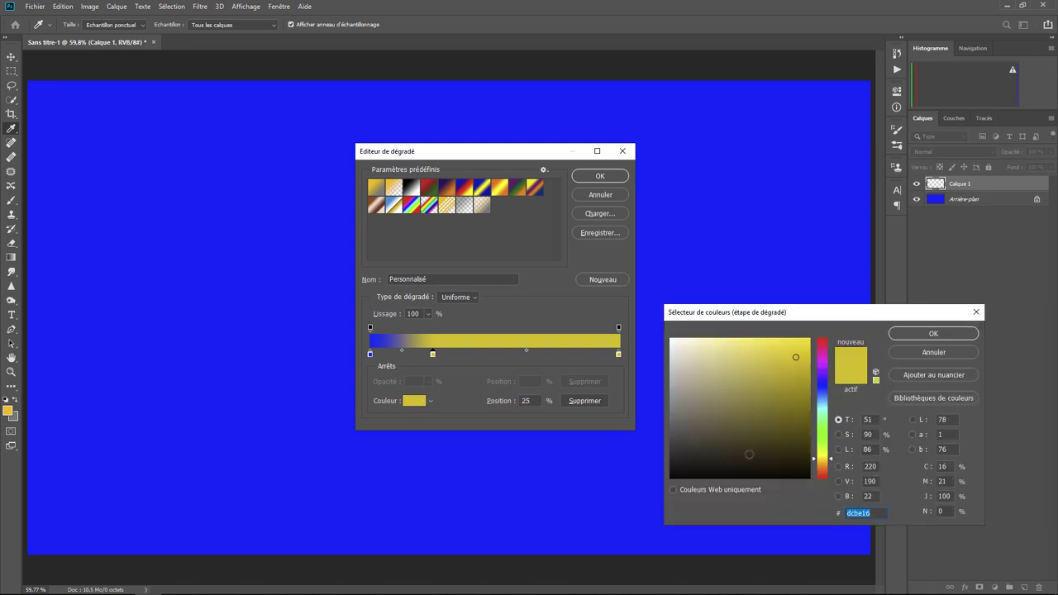
left_click(823, 436)
left_click_drag(791, 362, 809, 338)
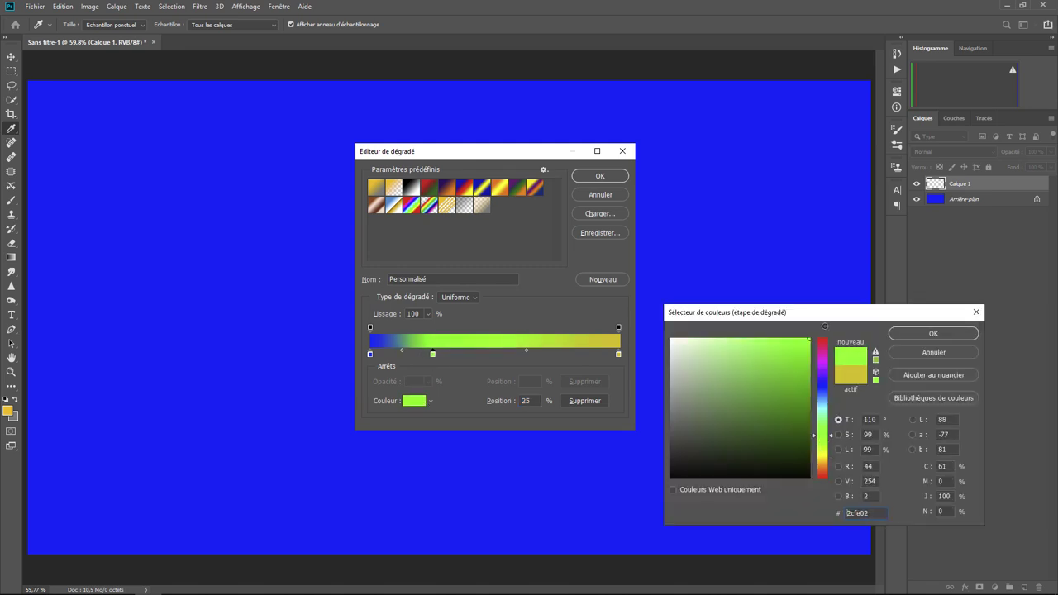
left_click(914, 334)
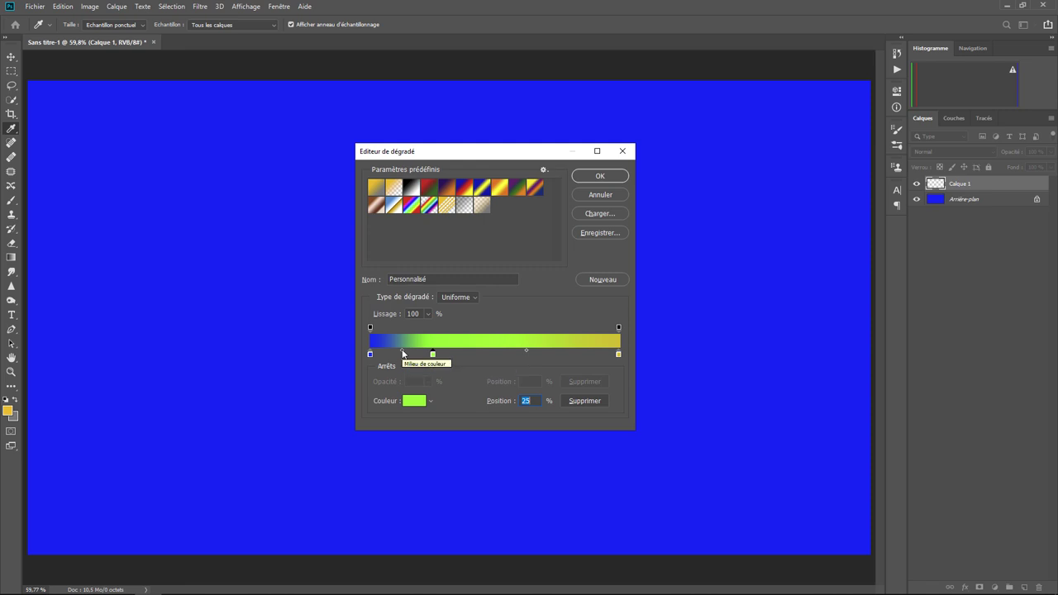
left_click_drag(402, 350, 389, 350)
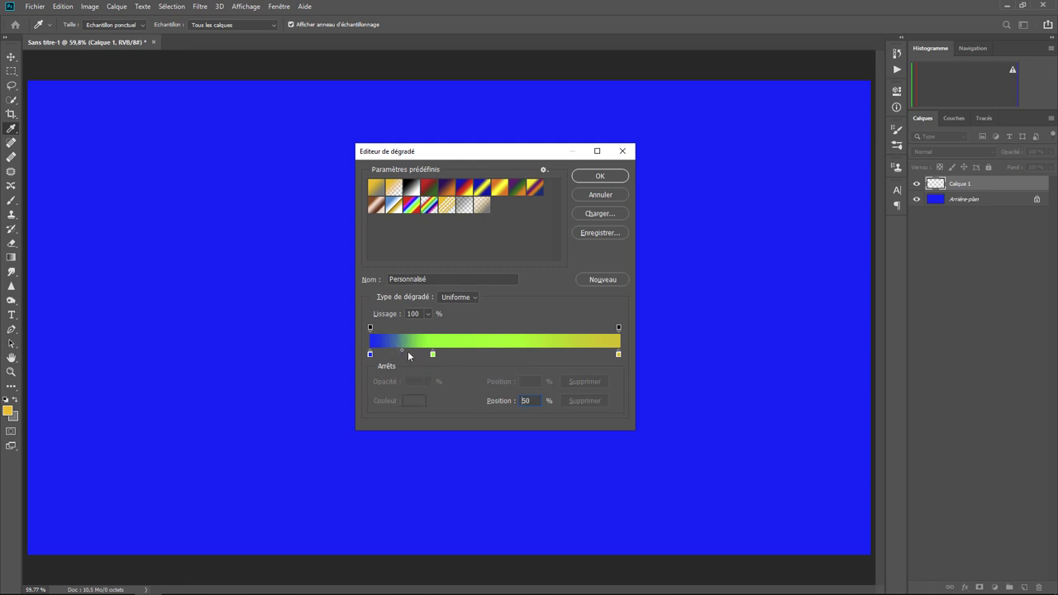
left_click_drag(406, 351, 411, 351)
left_click(619, 356)
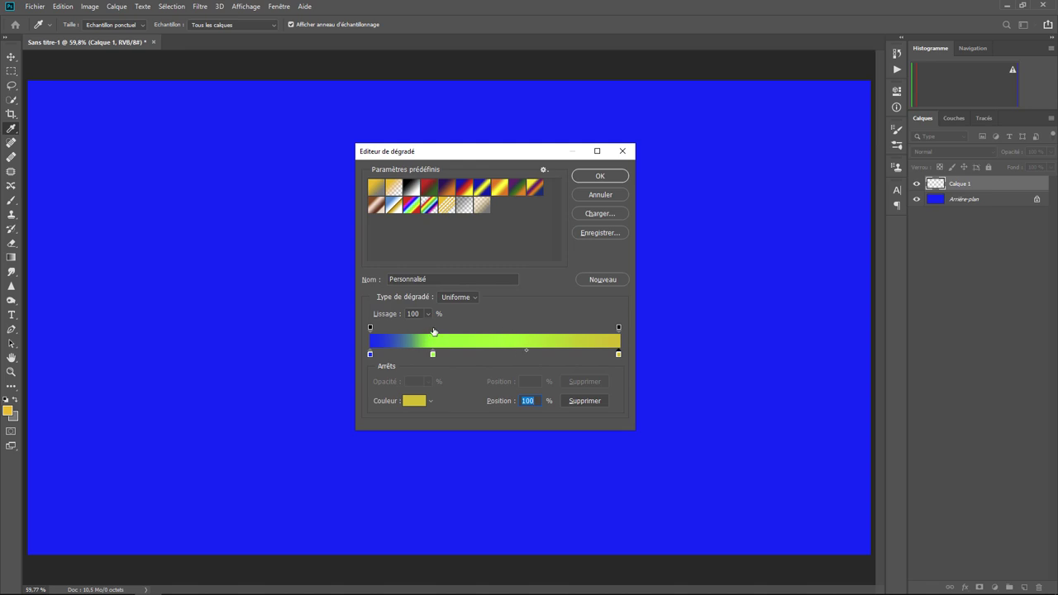
Add a low-opacity stop at 50% and move the transparency midpoint to 34%
left_click(433, 329)
type("17")
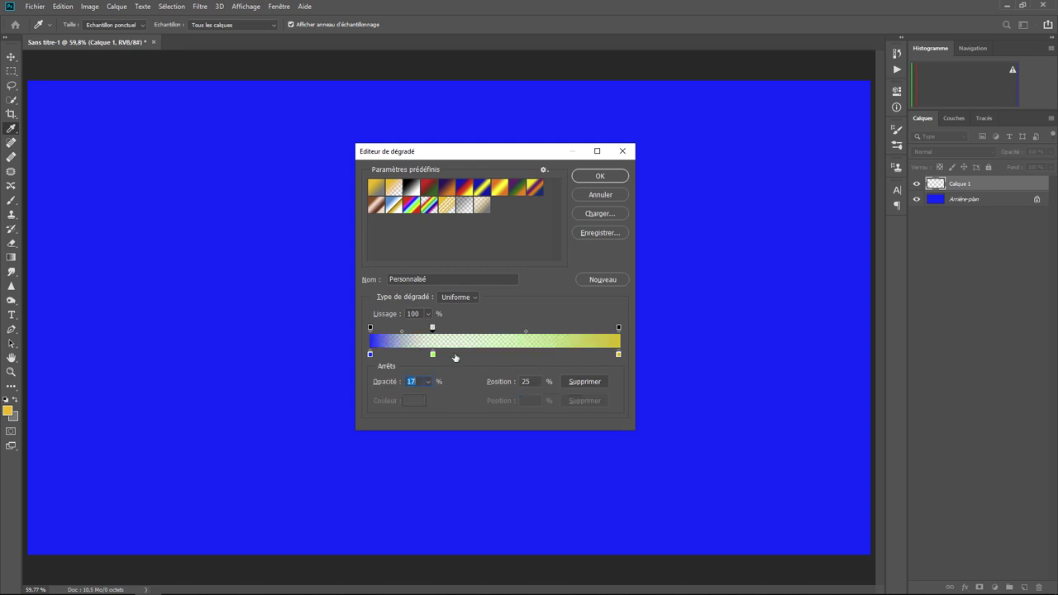
left_click_drag(432, 329, 497, 335)
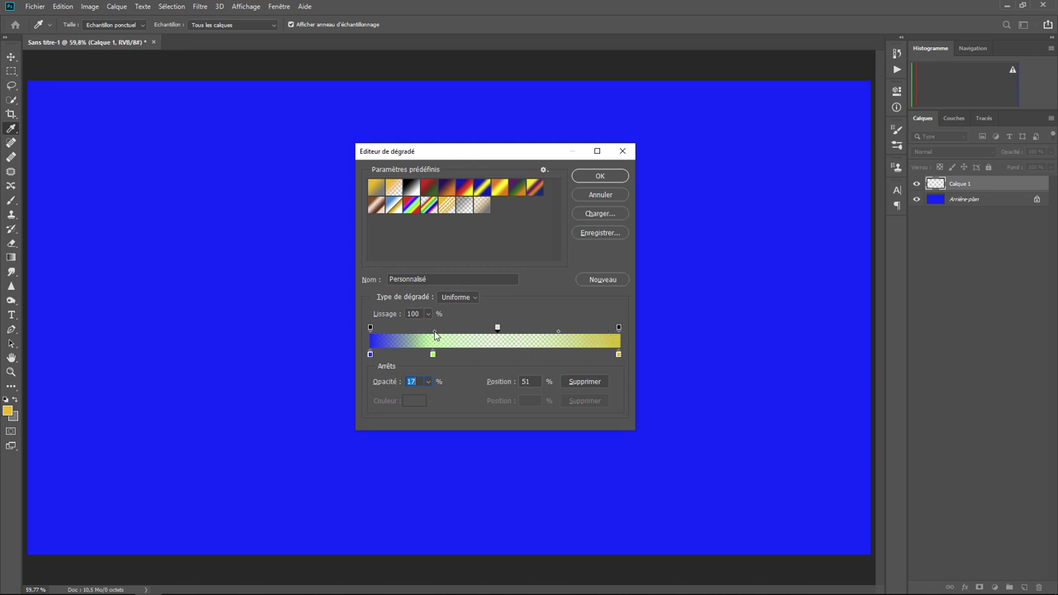
mouse_move(434, 331)
left_mouse_down()
mouse_move(410, 331)
mouse_move(450, 334)
left_mouse_up()
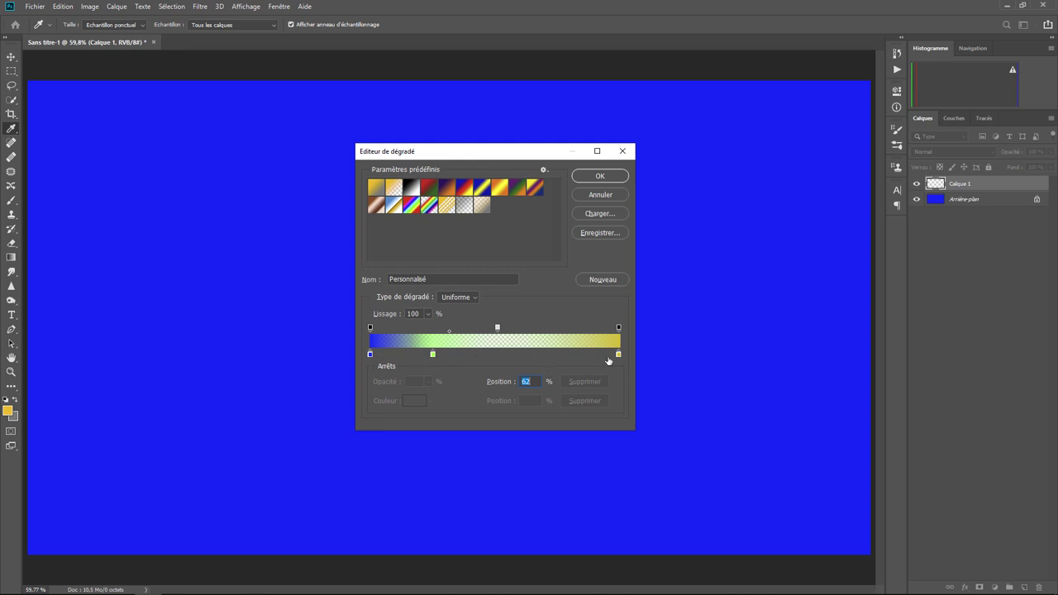
Keep the custom gradient, toggle Transparence on and off, and show Calque 1 in Sans titre-2
left_click(608, 177)
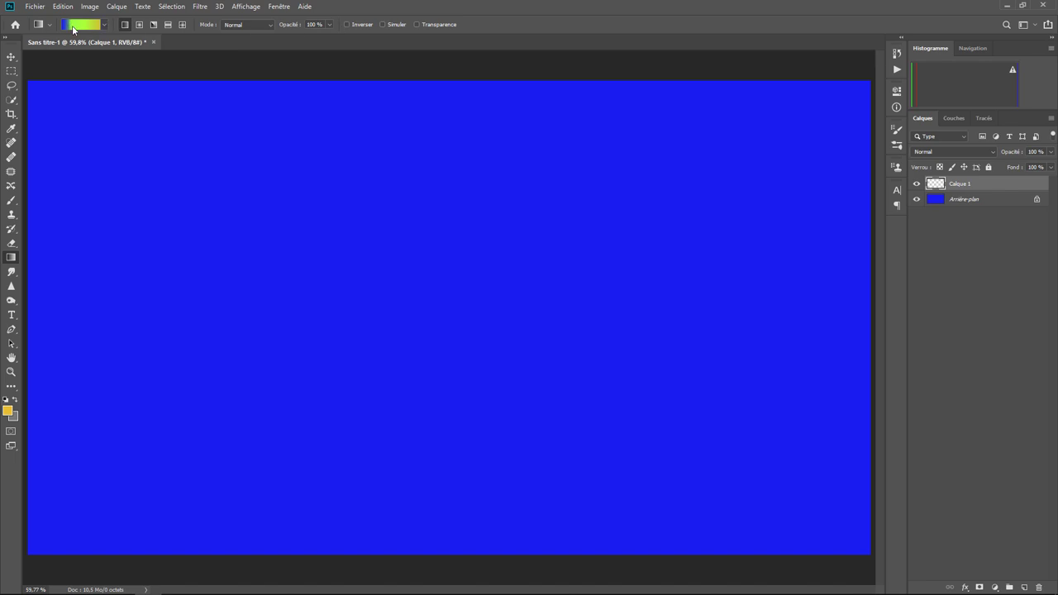
left_click(417, 24)
left_click(416, 24)
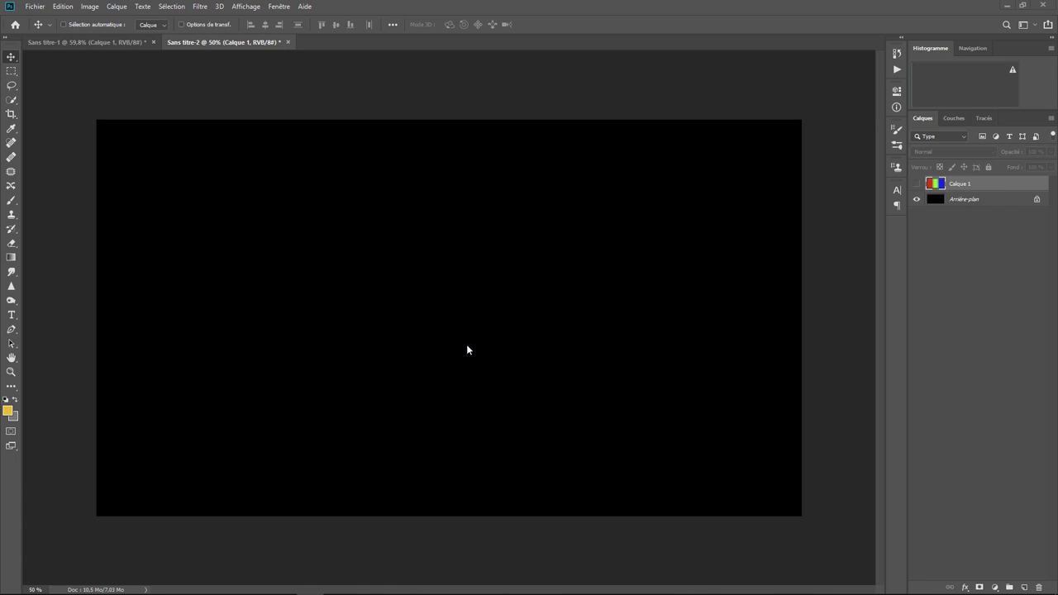
left_click(915, 183)
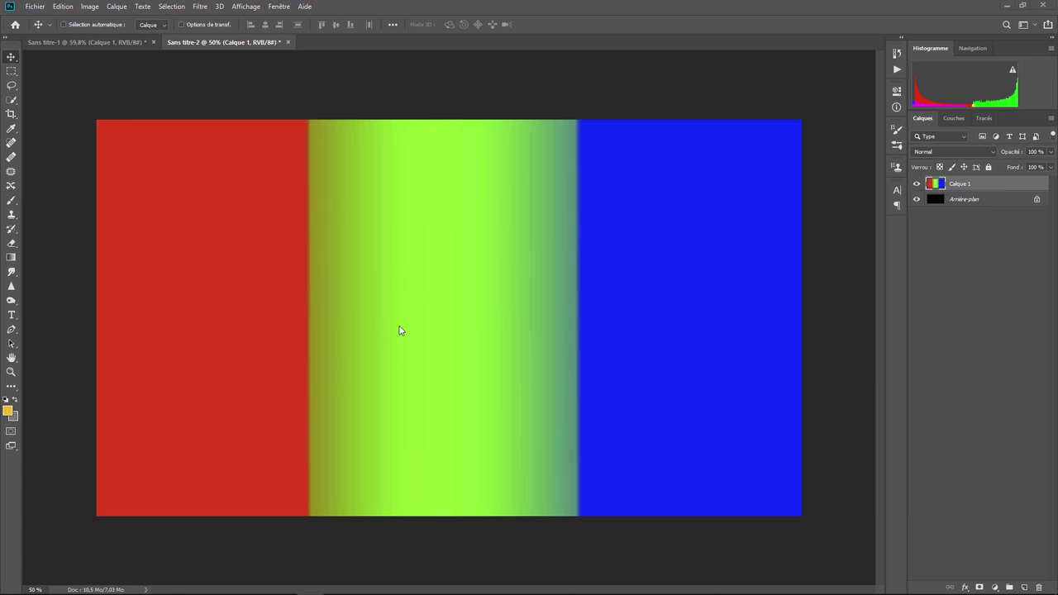
left_click(35, 6)
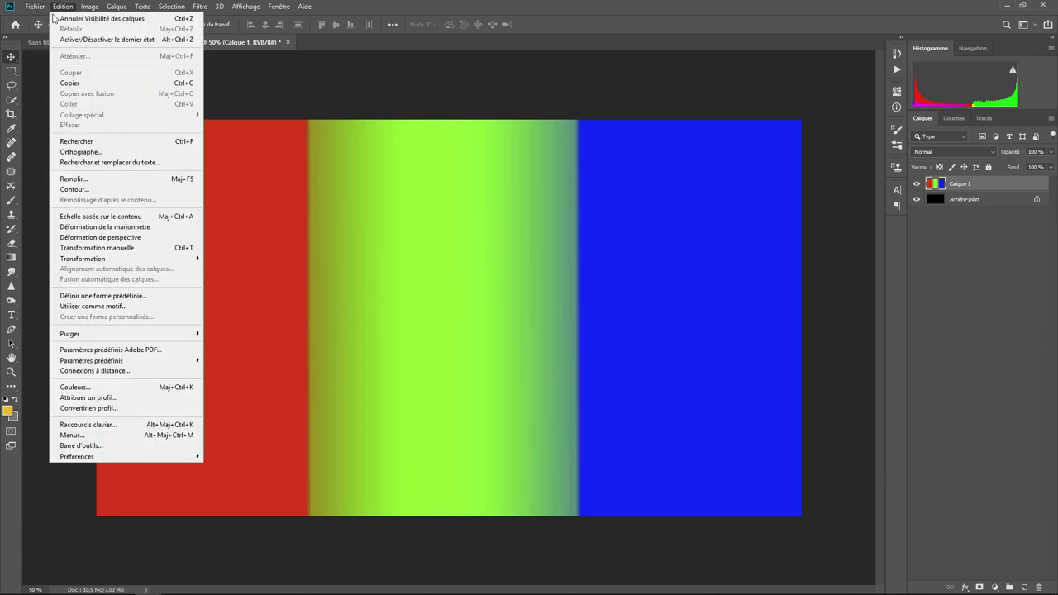
Create a new 2560×1440 document, fill it with black, and add an empty layer above
left_click(34, 7)
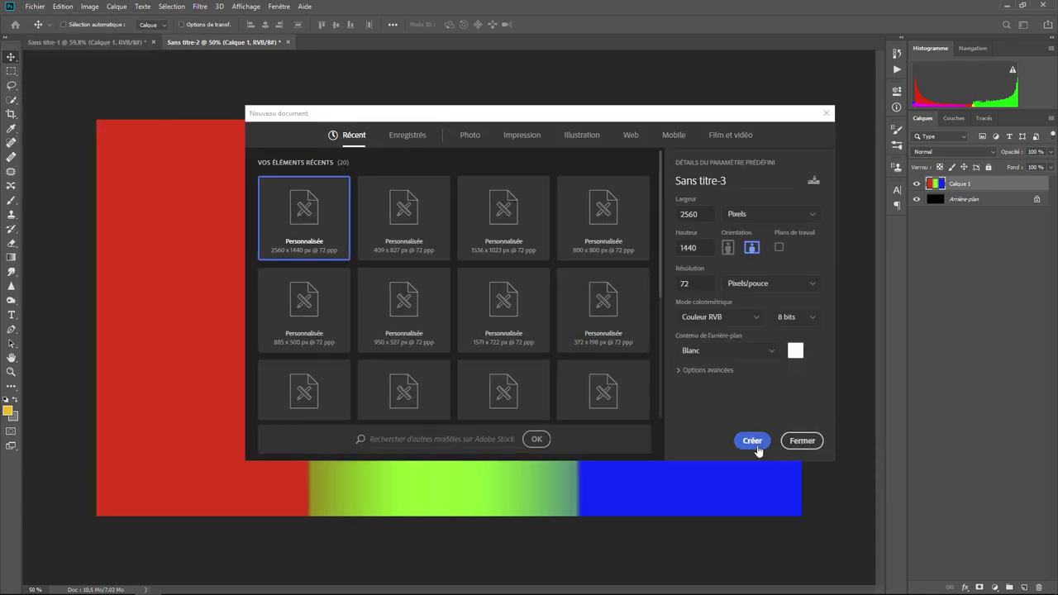
left_click(754, 442)
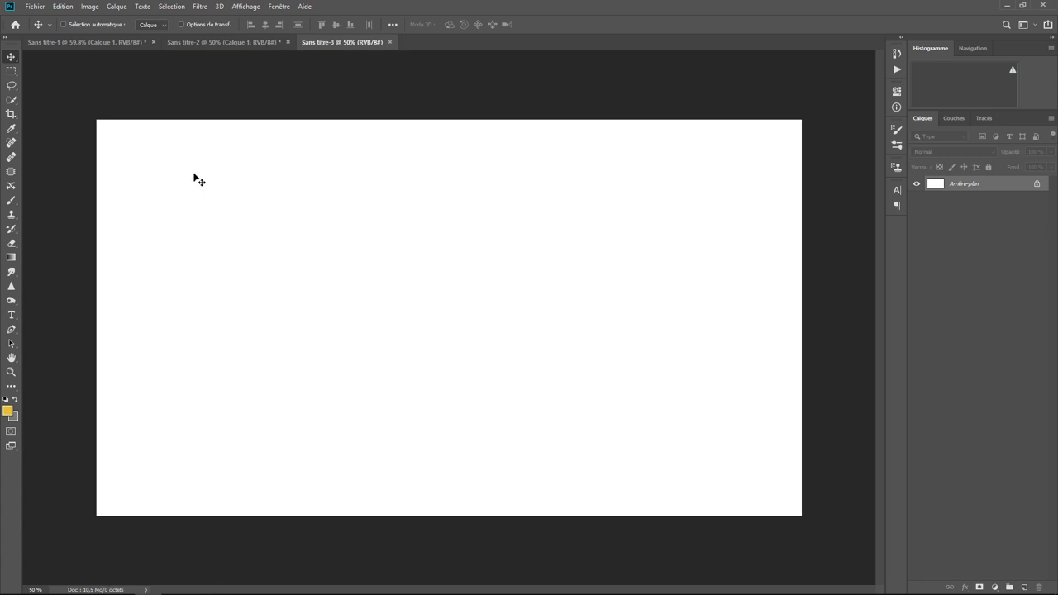
left_click(63, 7)
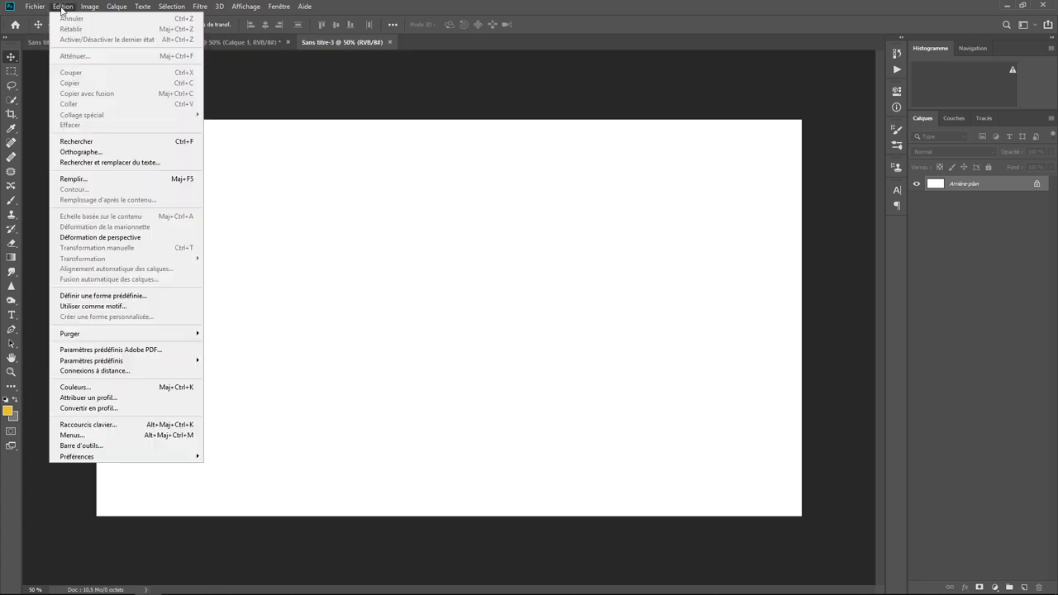
left_click(90, 177)
left_click(790, 226)
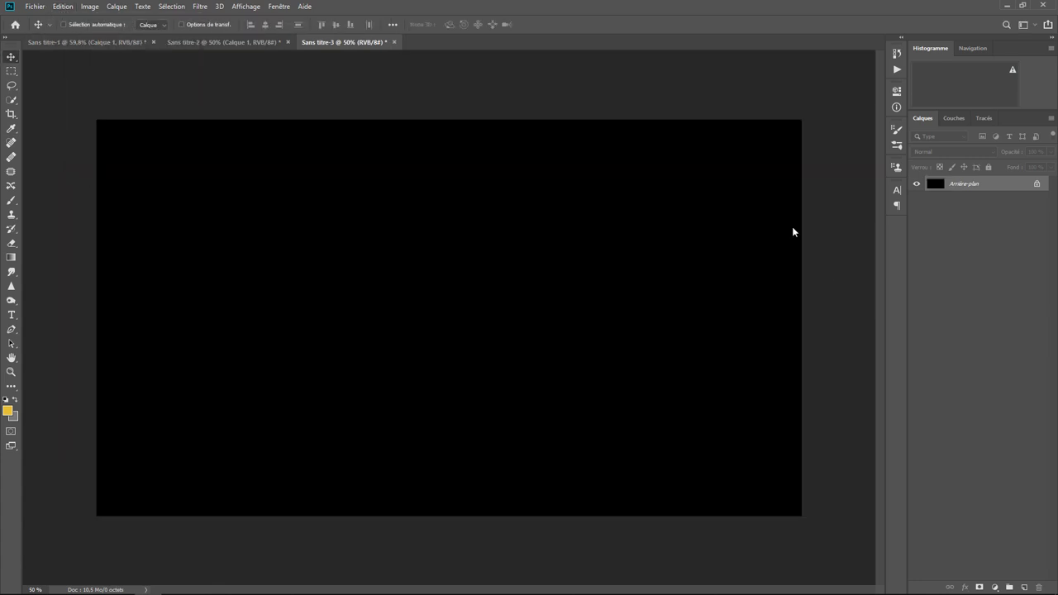
left_click(1024, 587)
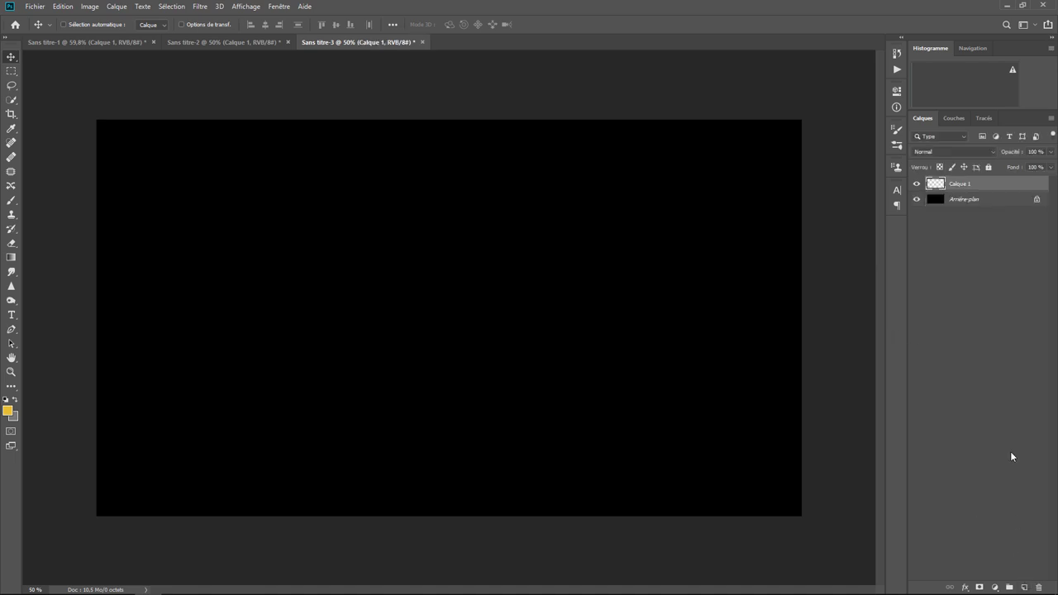
left_click(11, 258)
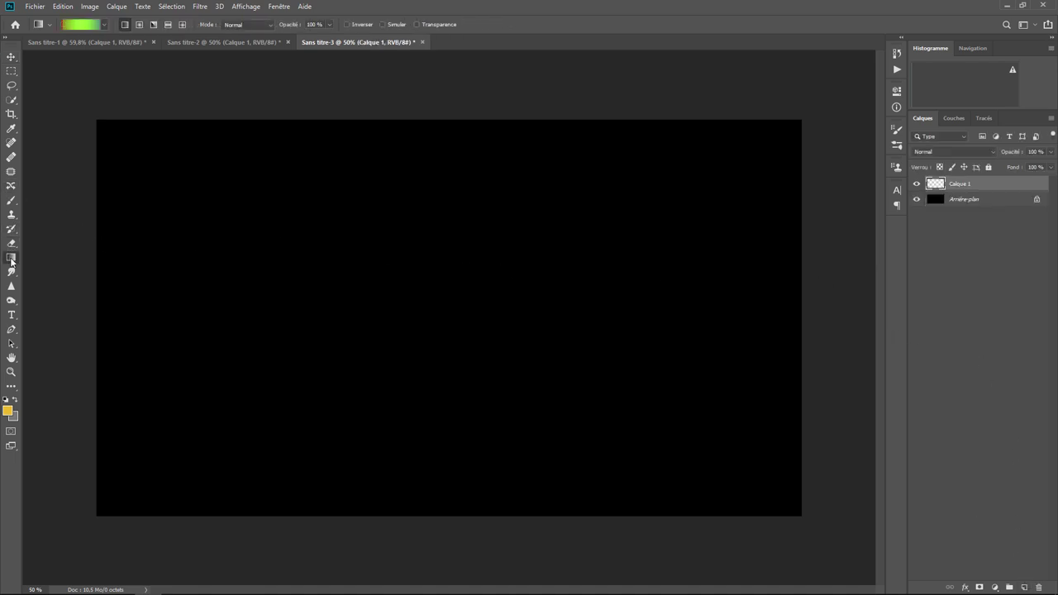
Move the red-green midpoint to 50% and the green-blue midpoint to 95%
left_click(80, 24)
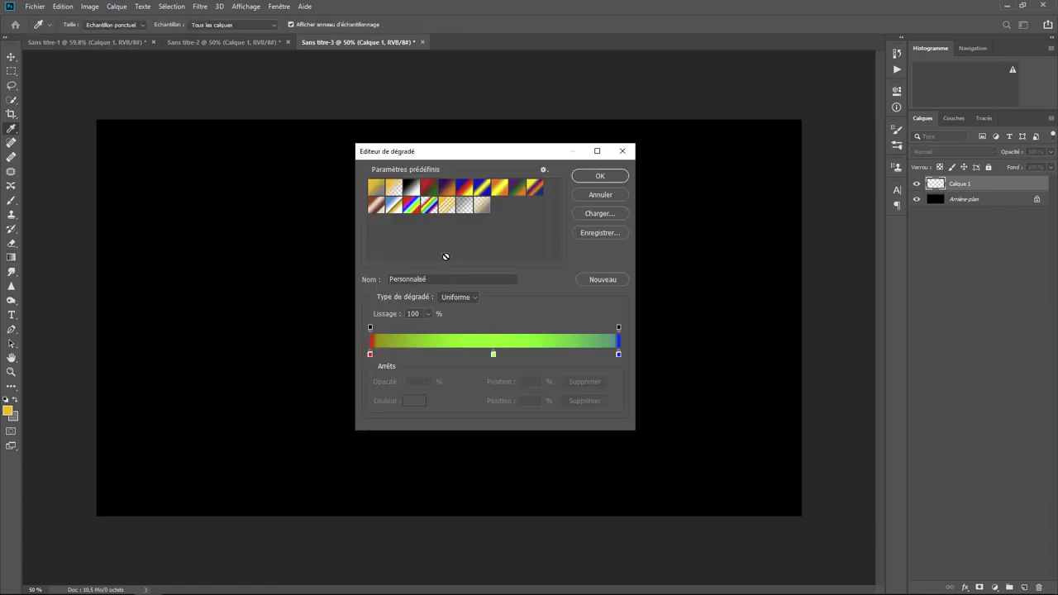
left_click(369, 355)
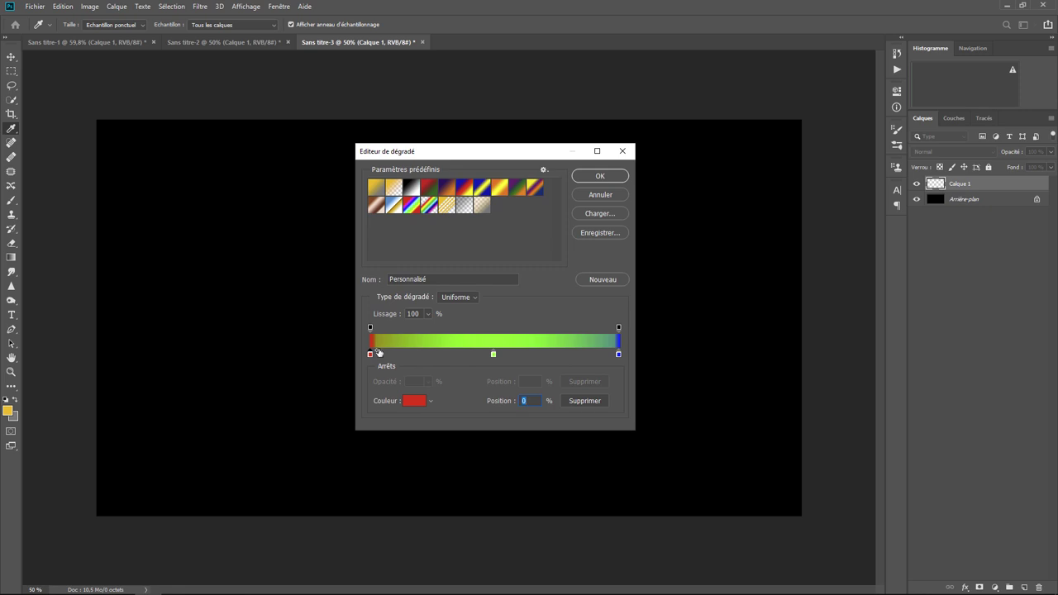
mouse_move(377, 351)
left_mouse_down()
mouse_move(474, 352)
mouse_move(373, 352)
left_mouse_up()
left_click(618, 355)
left_click_drag(613, 350, 620, 351)
Keep the gradient type Uniforme and try lowering Lissage before returning it to 100%
left_click(459, 297)
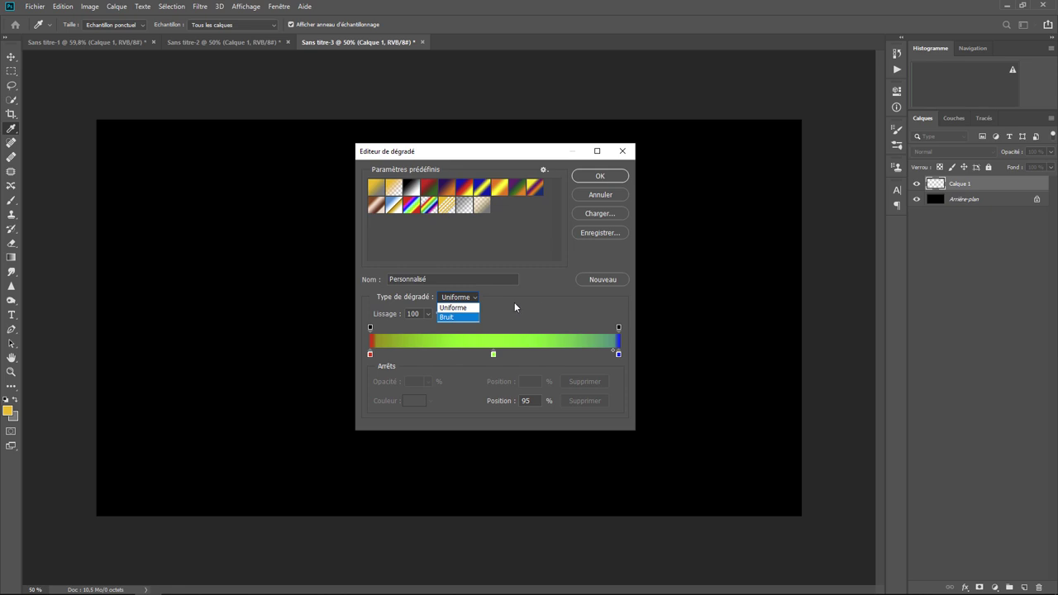
left_click(472, 308)
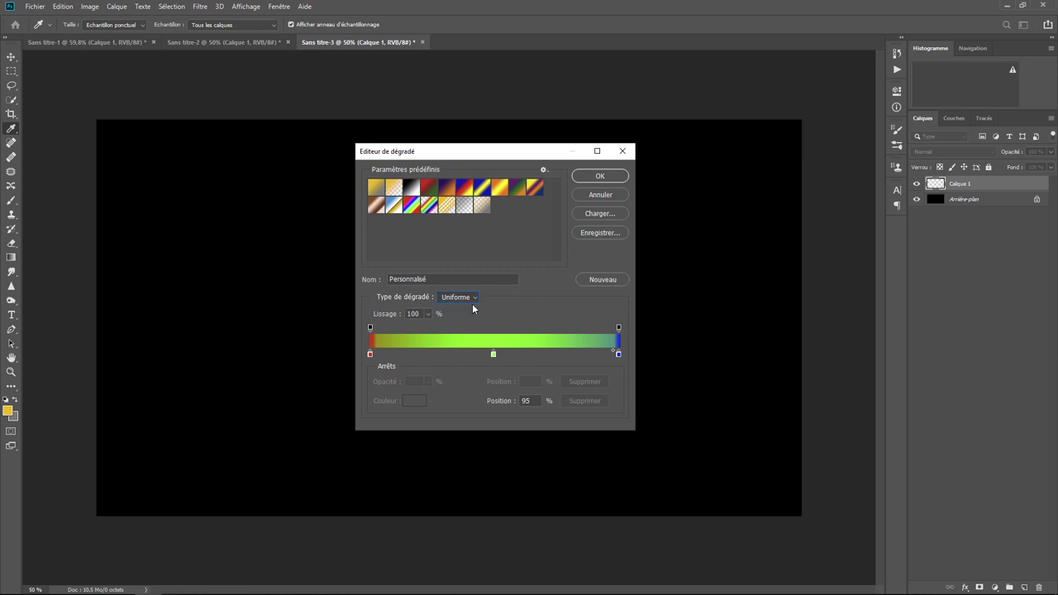
left_click(428, 314)
mouse_move(427, 328)
left_mouse_down()
mouse_move(387, 332)
mouse_move(447, 335)
left_mouse_up()
left_click(491, 355)
Try setting the green stop's position to 80, then delete it and undo
left_click(494, 355)
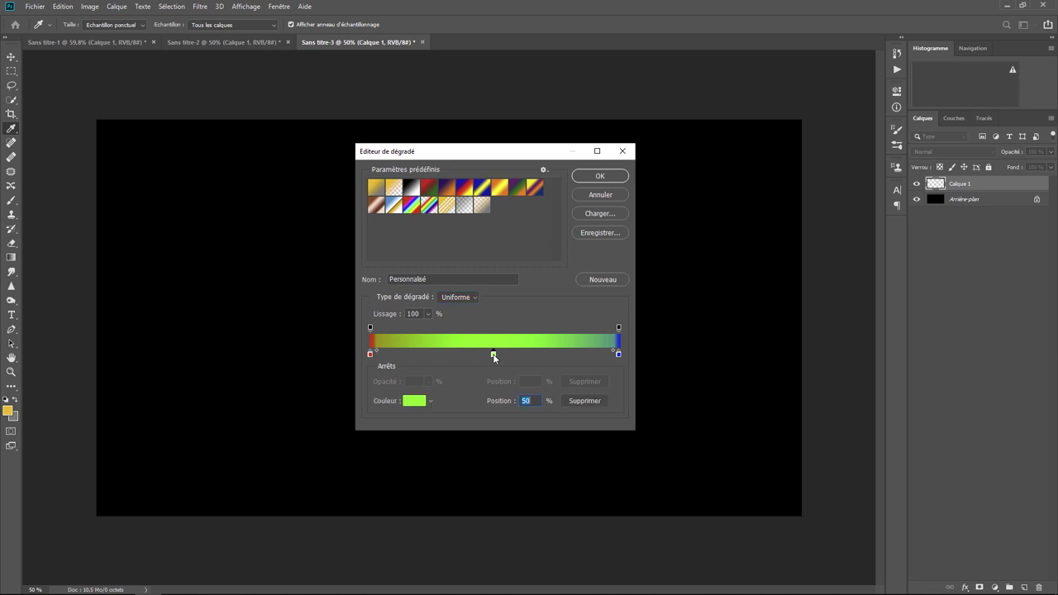
left_click(527, 401)
key("Return")
type("80")
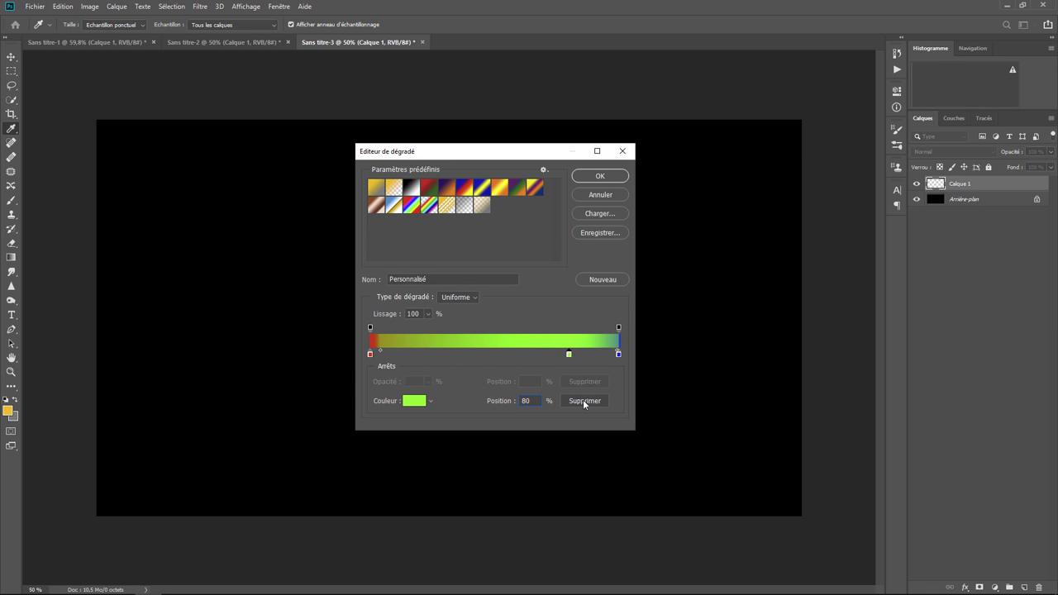
left_click(584, 401)
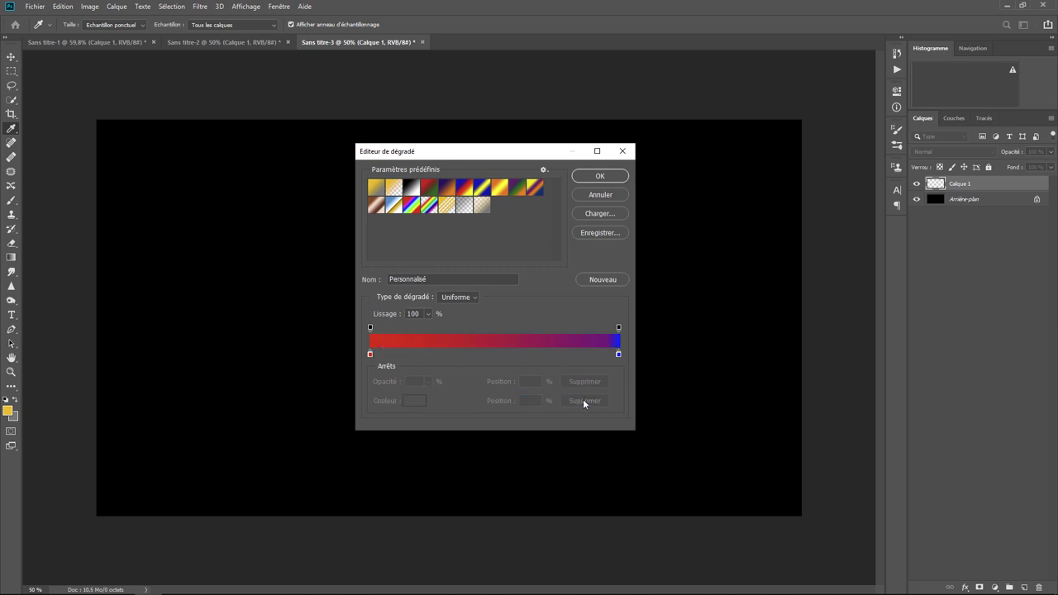
key("ctrl+z")
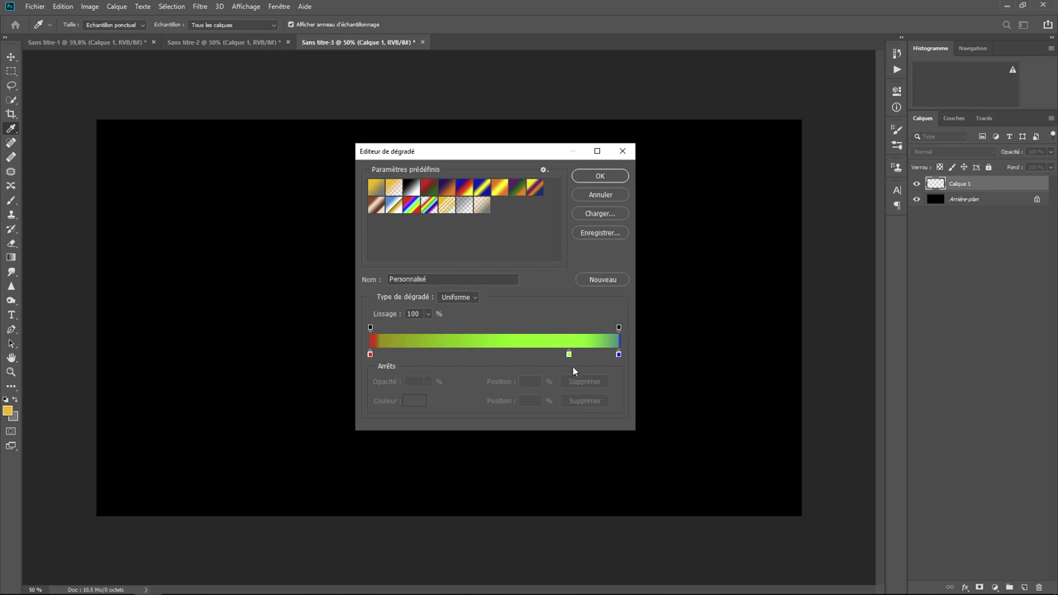
Drag the green stop back to 50% and confirm the gradient
left_click_drag(569, 356, 519, 355)
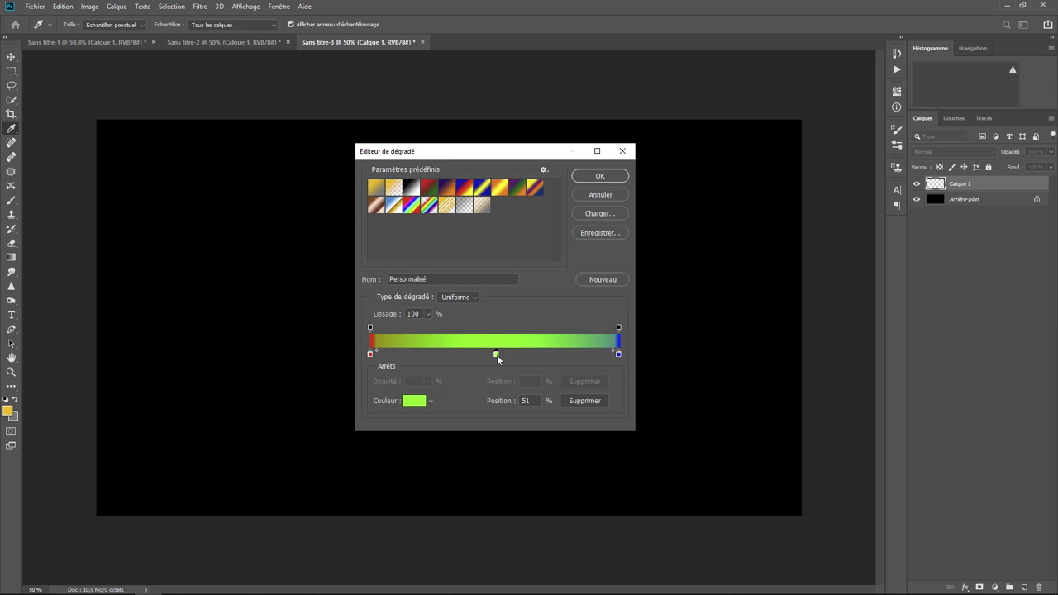
left_click_drag(497, 355, 495, 355)
left_click(370, 328)
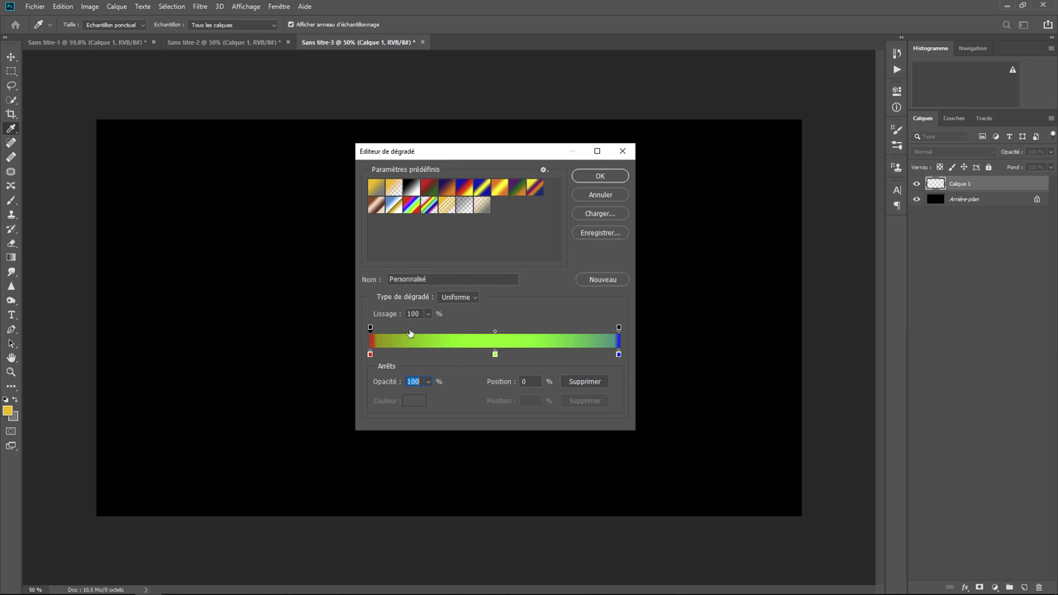
left_click(600, 176)
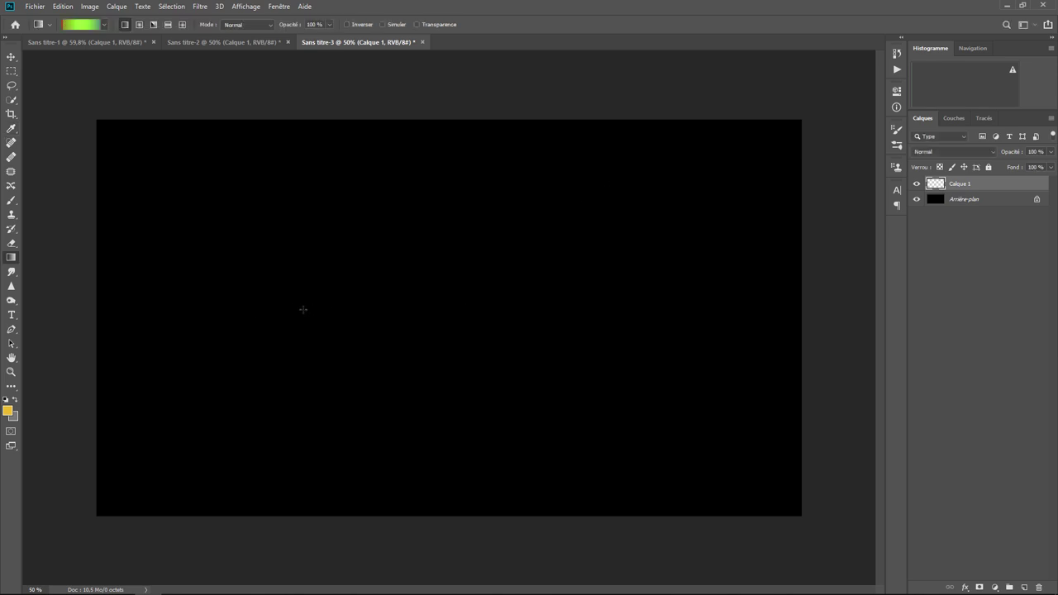
Draw the gradient horizontally across the canvas and show the blue-gradient-and-yellow-square Calque 1
left_click_drag(302, 310, 595, 312)
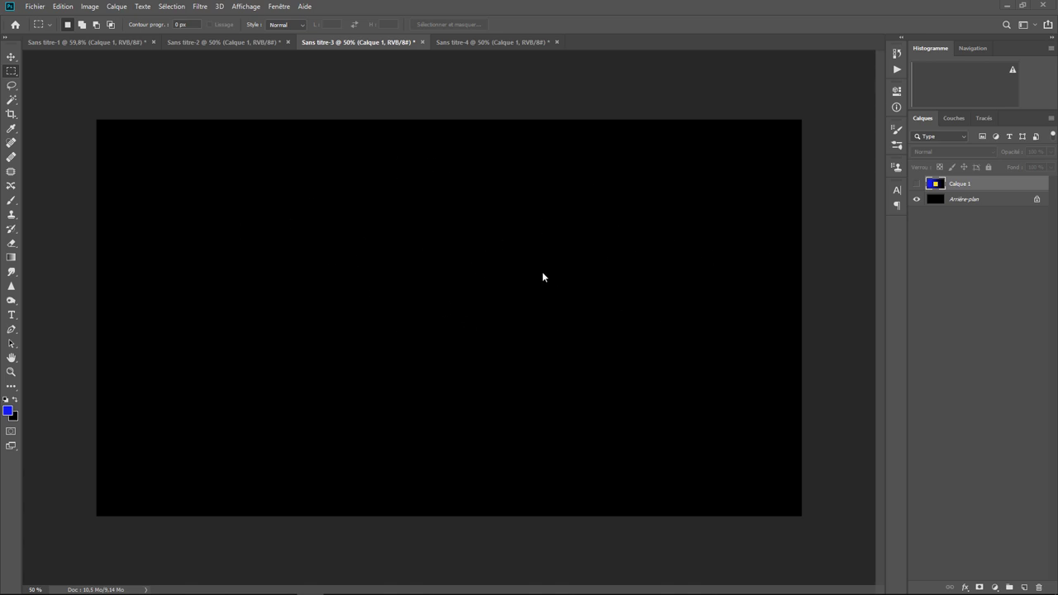
left_click(916, 184)
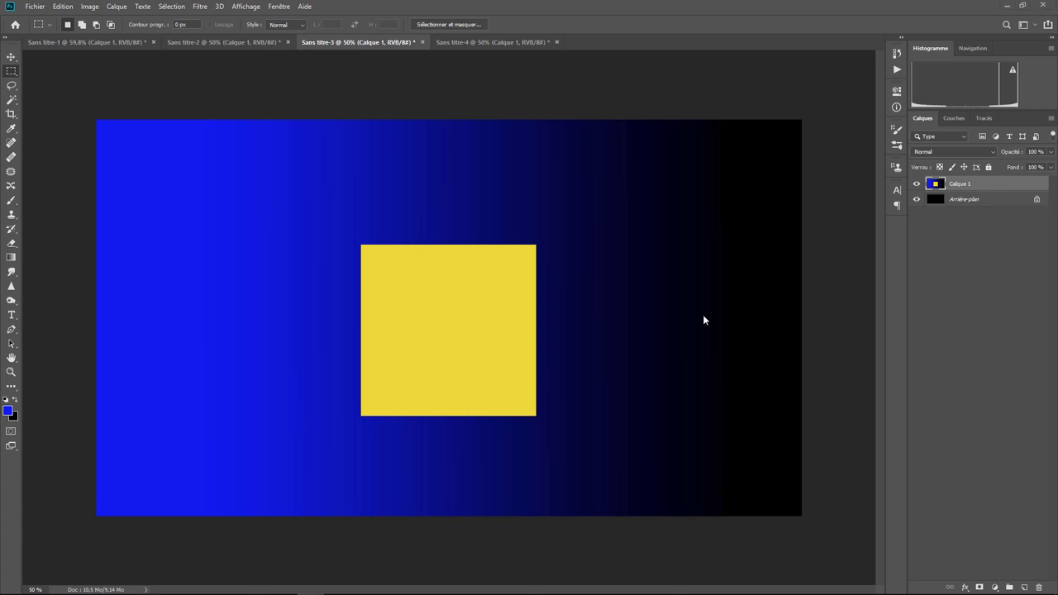
left_click(40, 8)
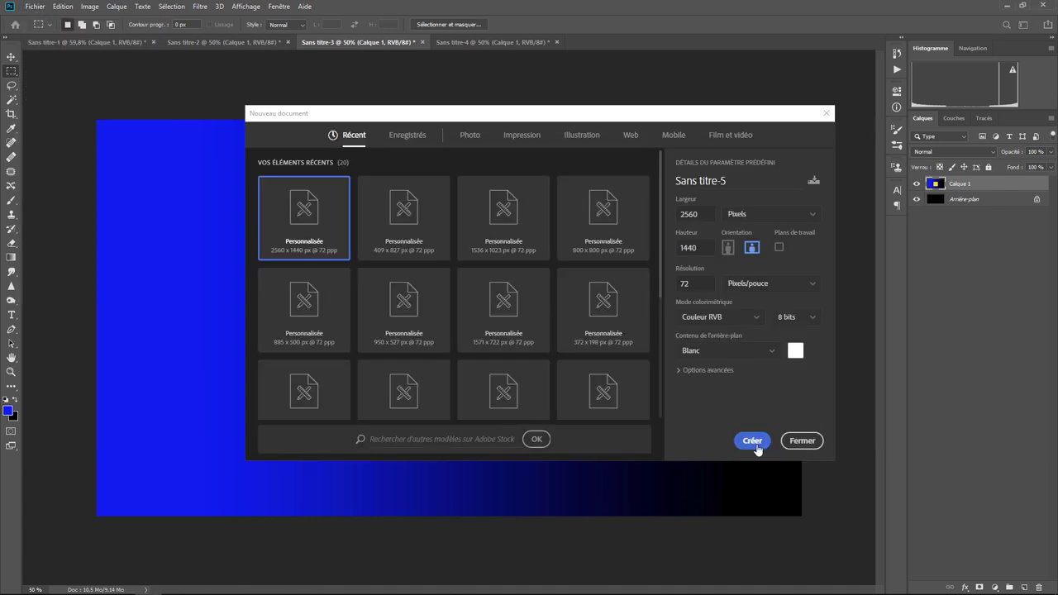
Create another new document, fill its background with Noir, and add an empty Calque 1
left_click(754, 442)
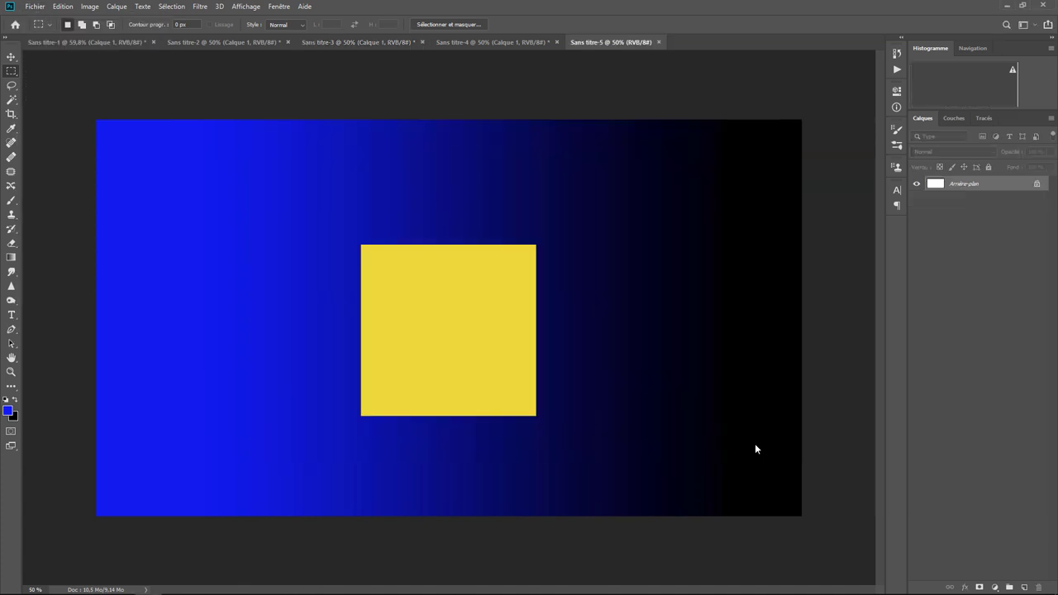
left_click(71, 8)
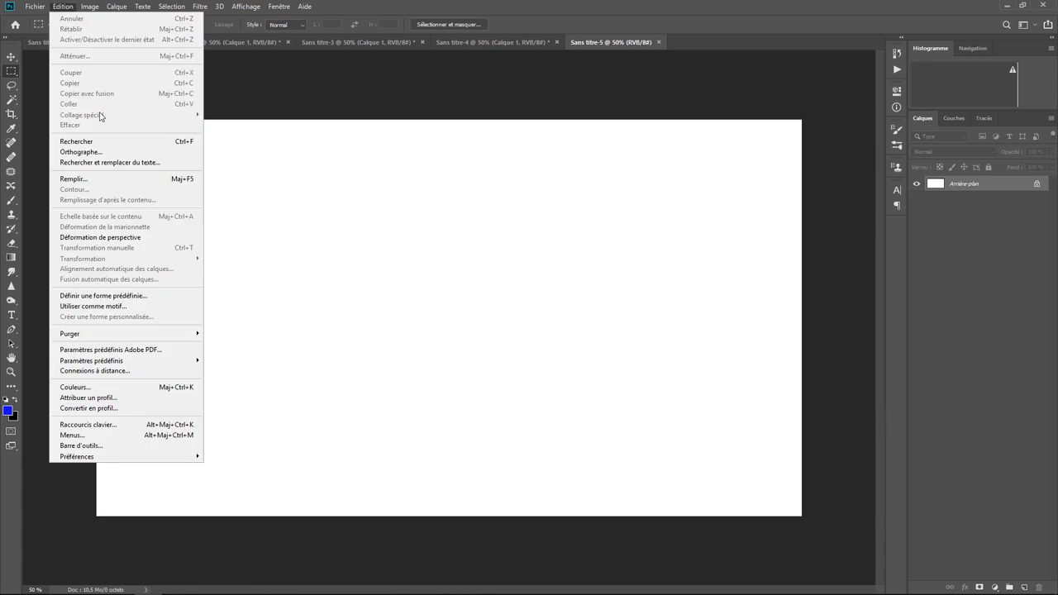
left_click(102, 178)
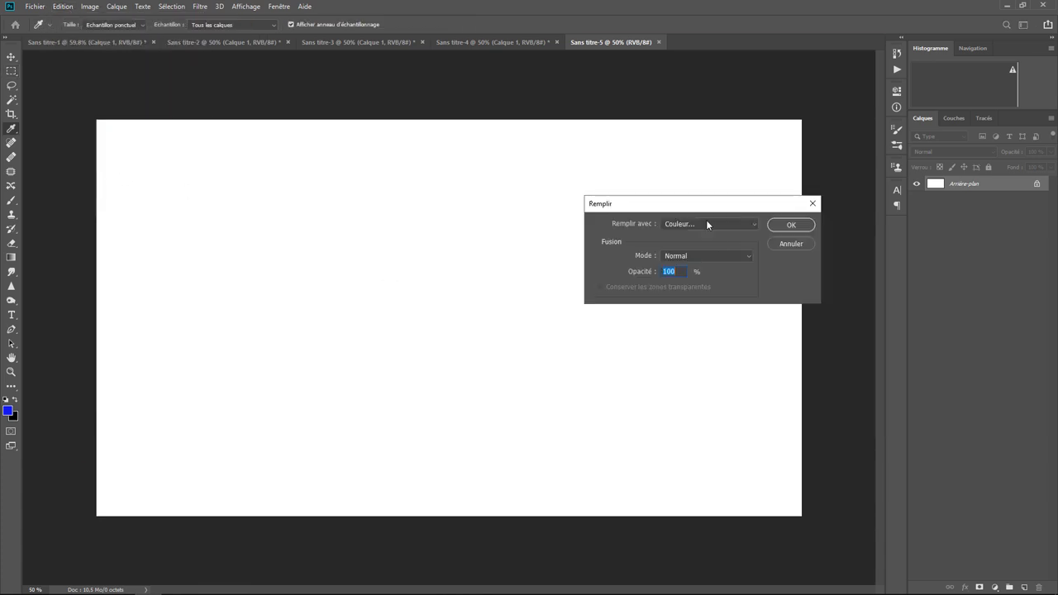
left_click(707, 224)
left_click(688, 314)
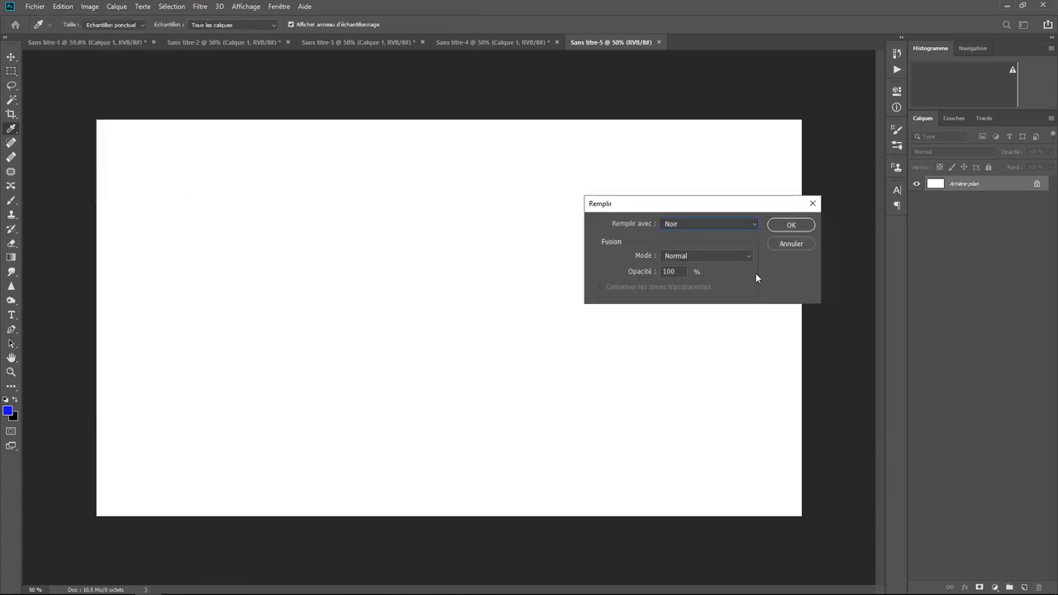
left_click(797, 230)
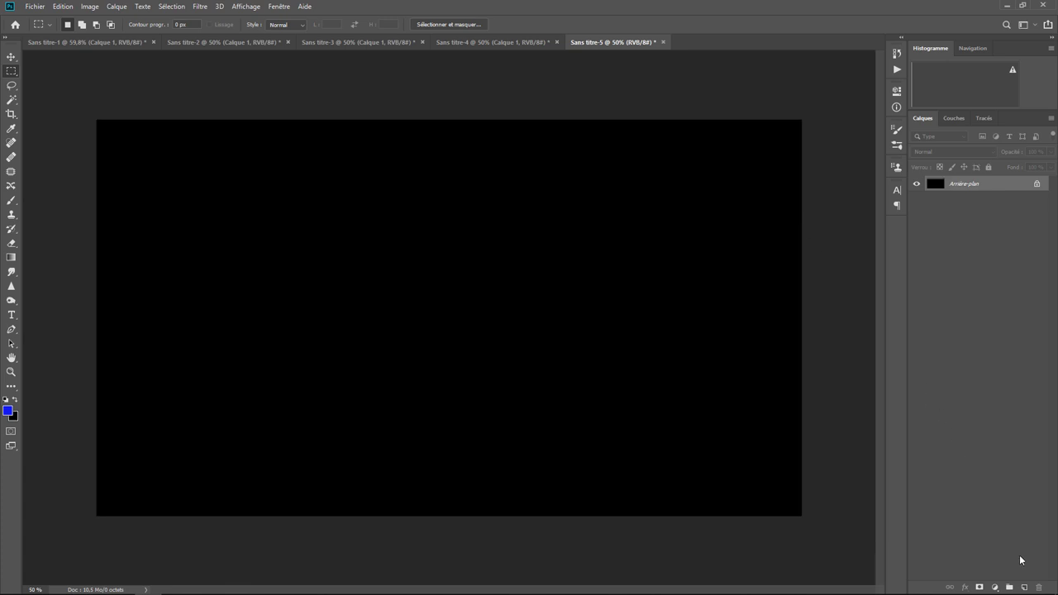
left_click(1024, 586)
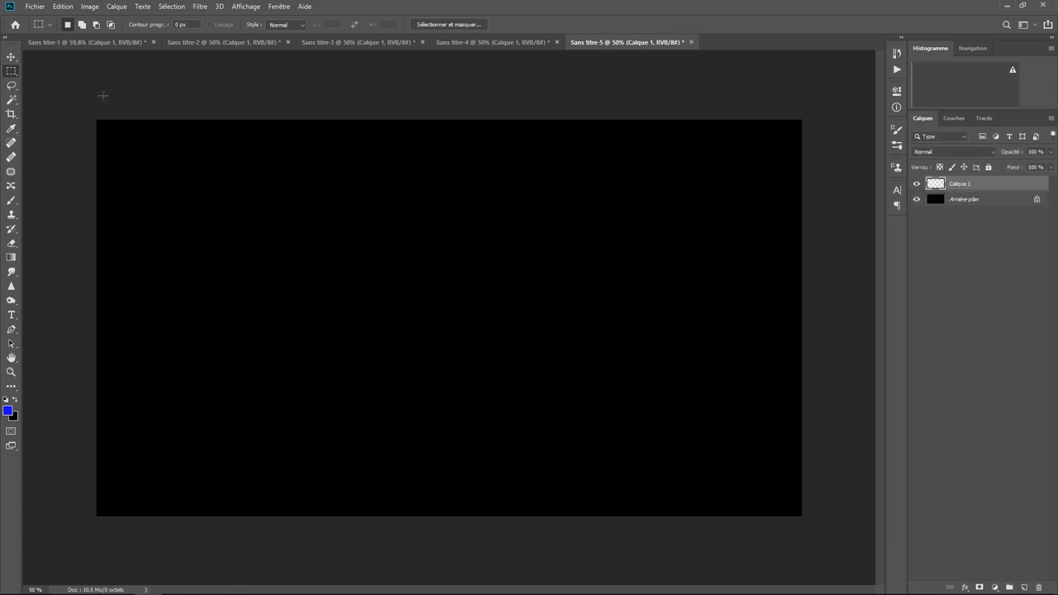
Select a central square on Calque 1, fill it with yellow ffd200, and deselect
left_click_drag(359, 232, 529, 391)
left_click(65, 7)
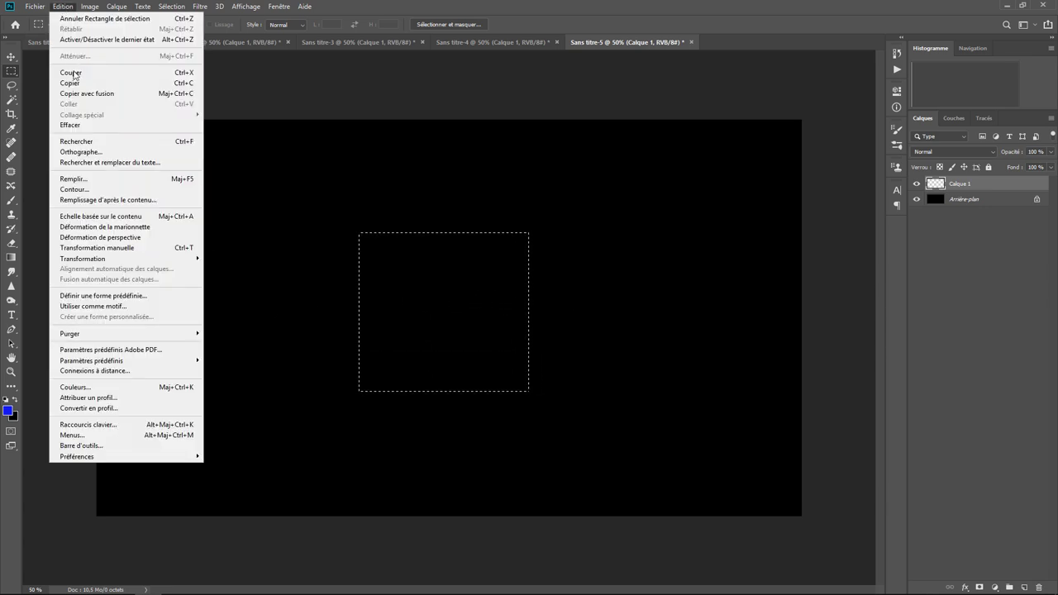
left_click(74, 179)
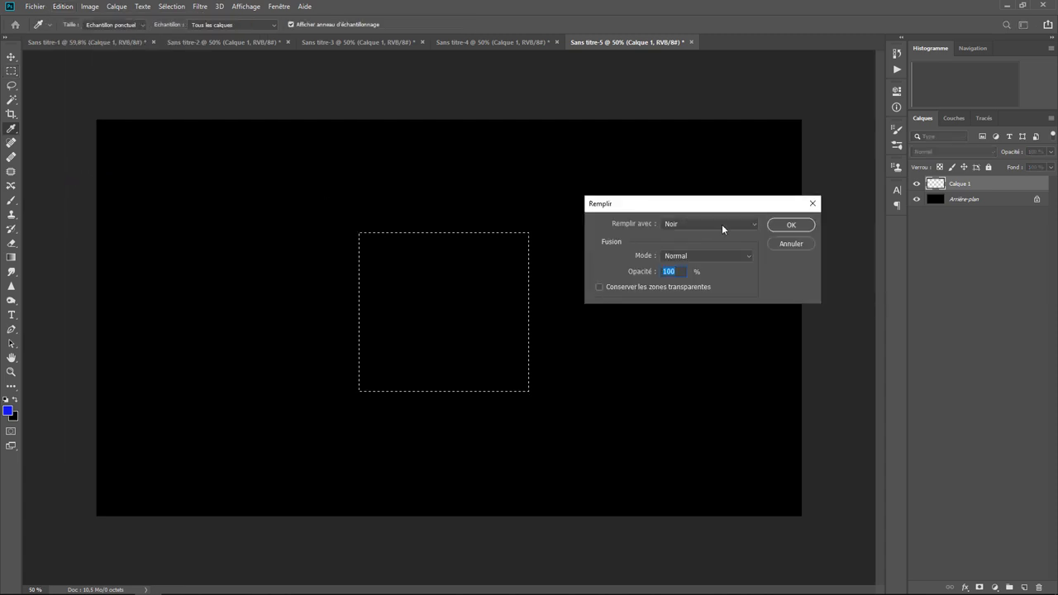
left_click(722, 225)
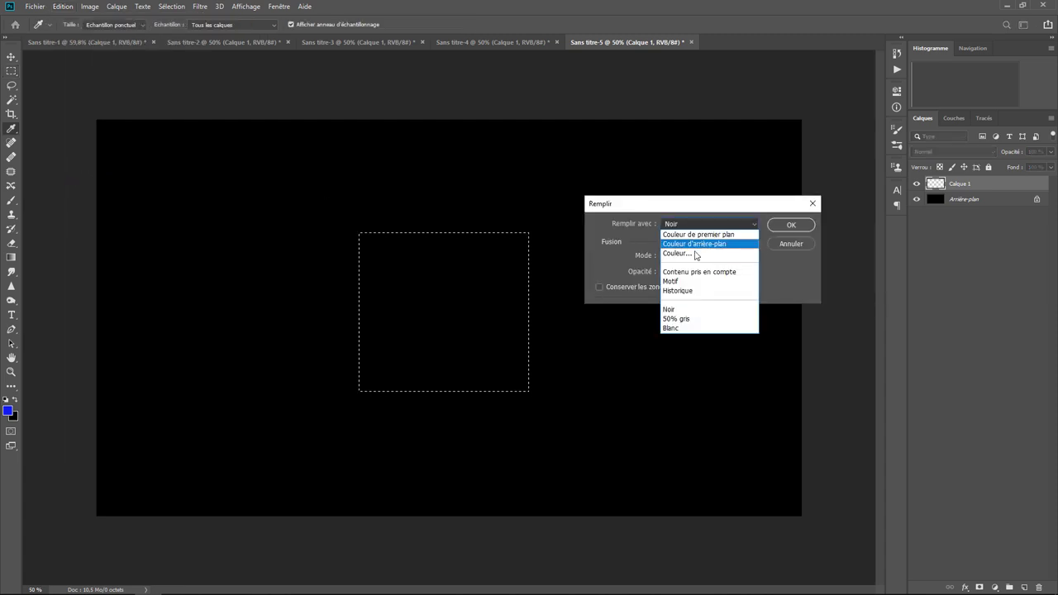
left_click(693, 253)
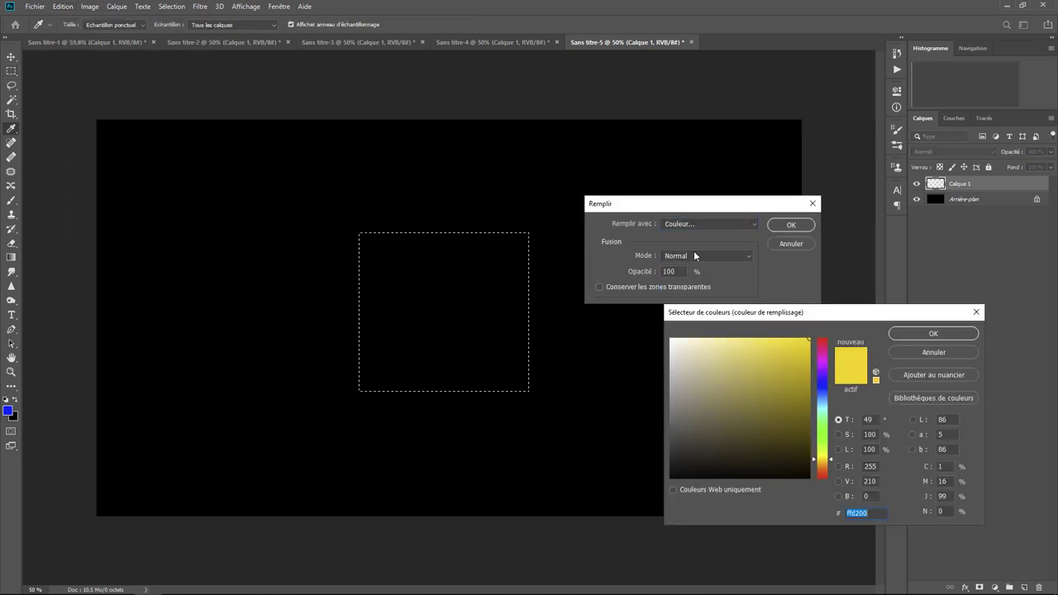
left_click(935, 333)
left_click(790, 225)
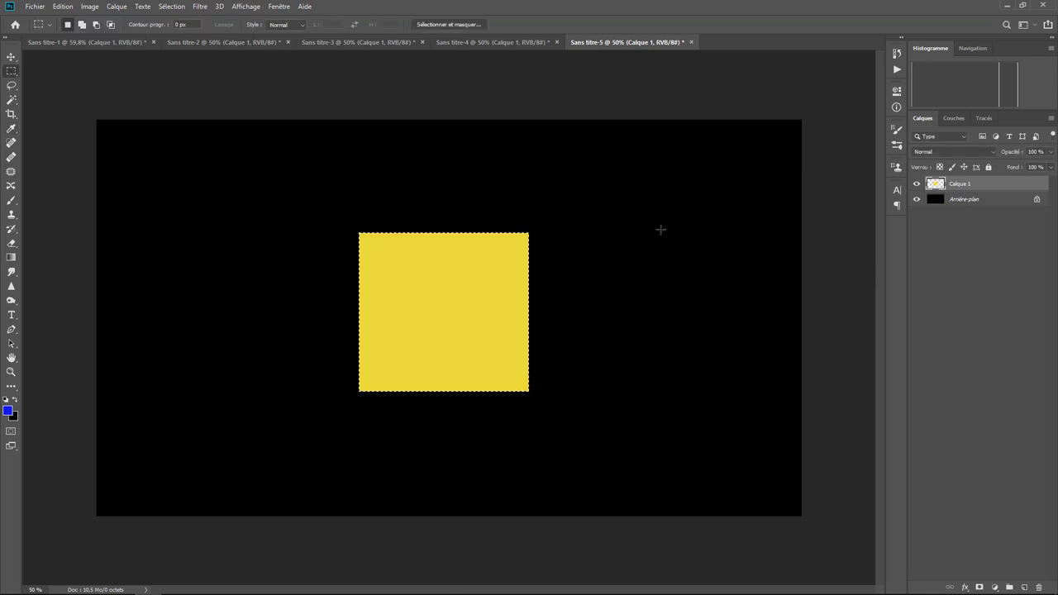
key("ctrl+d")
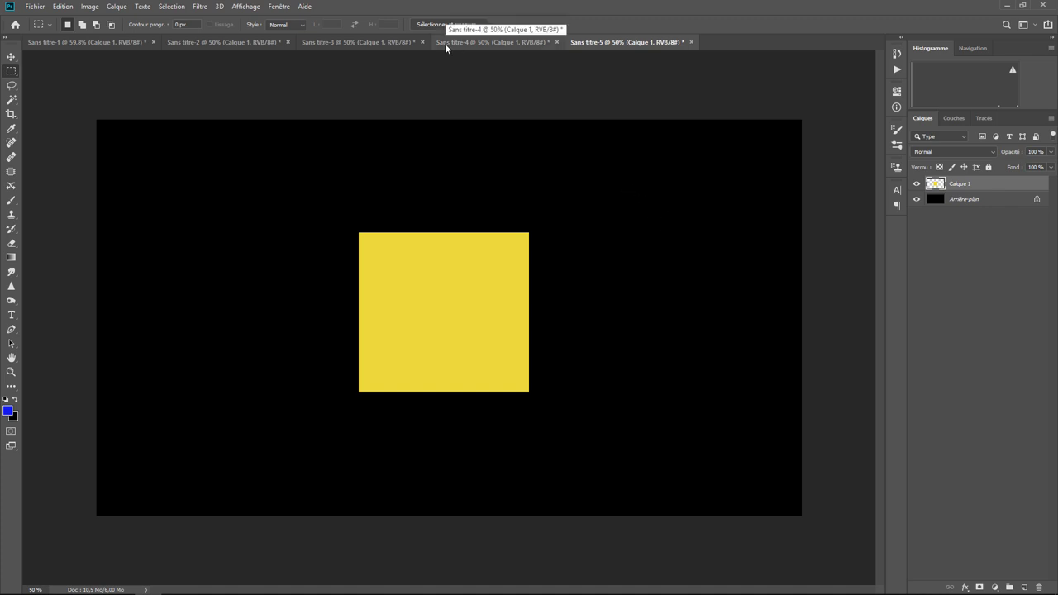
Set the gradient's right opacity stop to 0% so it fades from blue to transparent
left_click(11, 257)
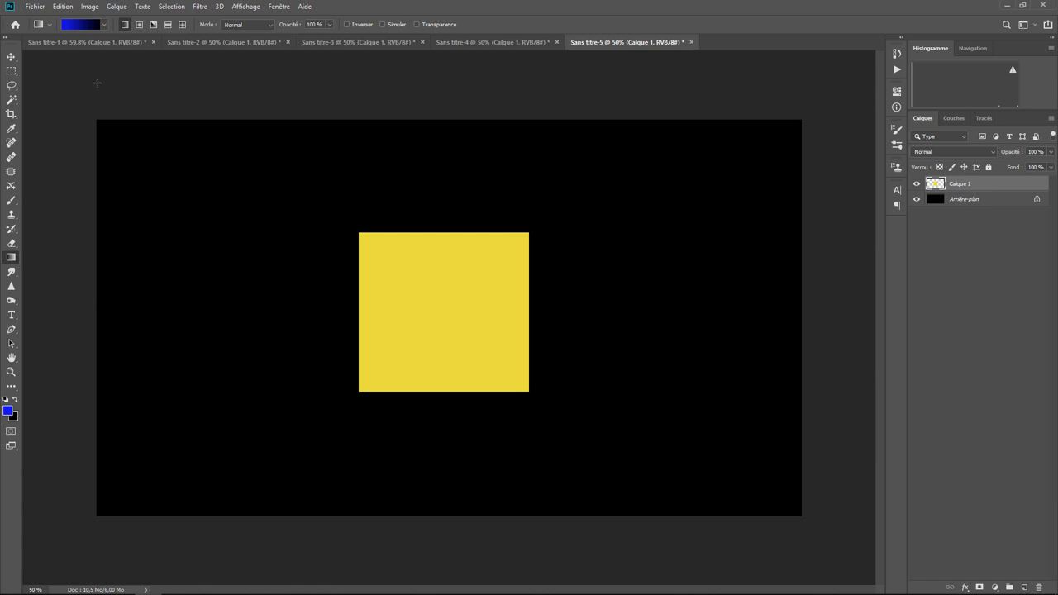
left_click(73, 26)
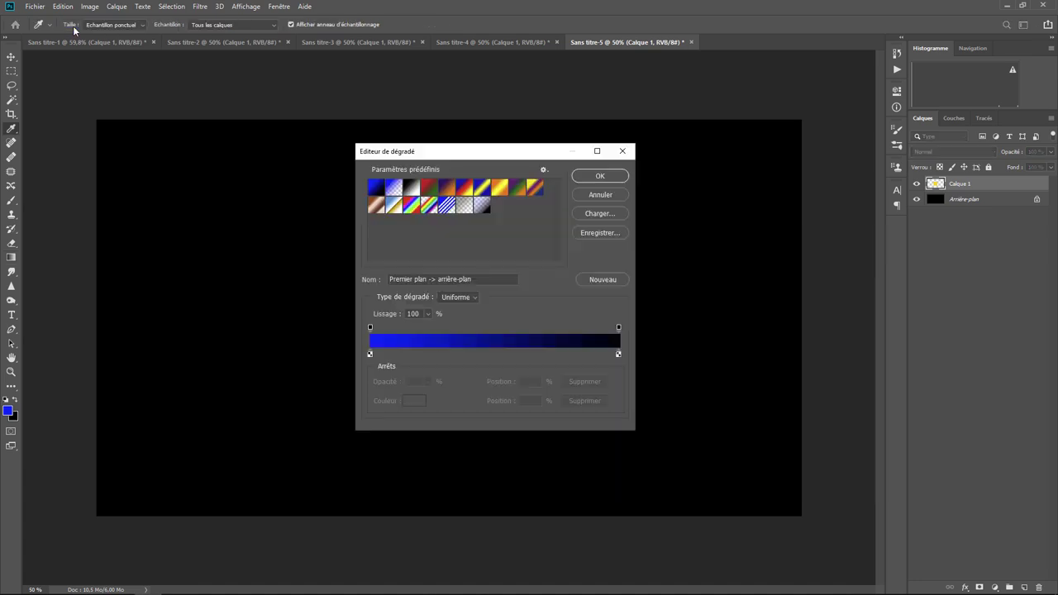
left_click(619, 327)
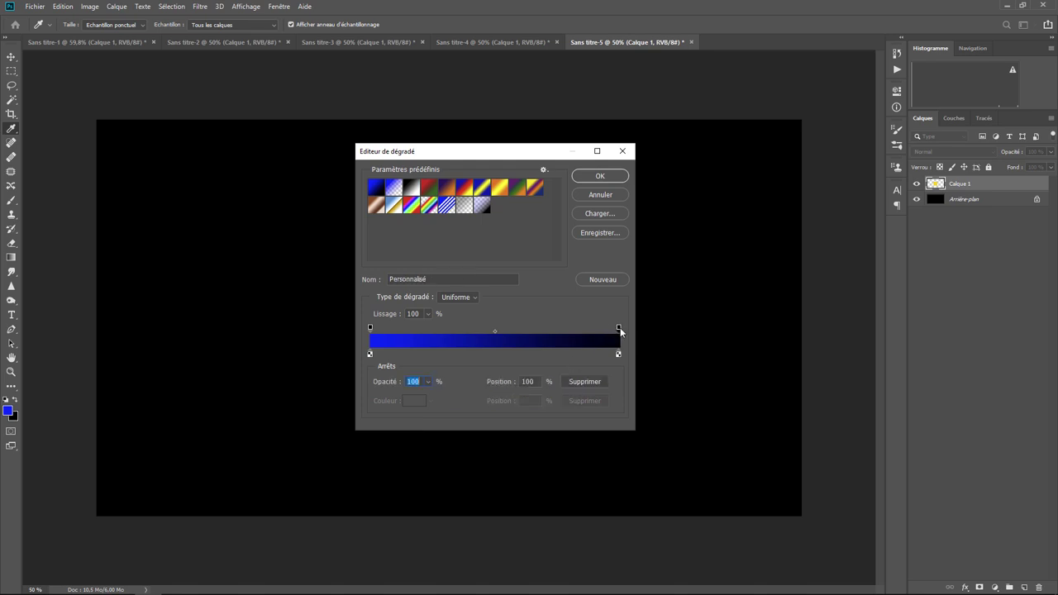
left_click(428, 382)
left_click_drag(428, 395, 340, 395)
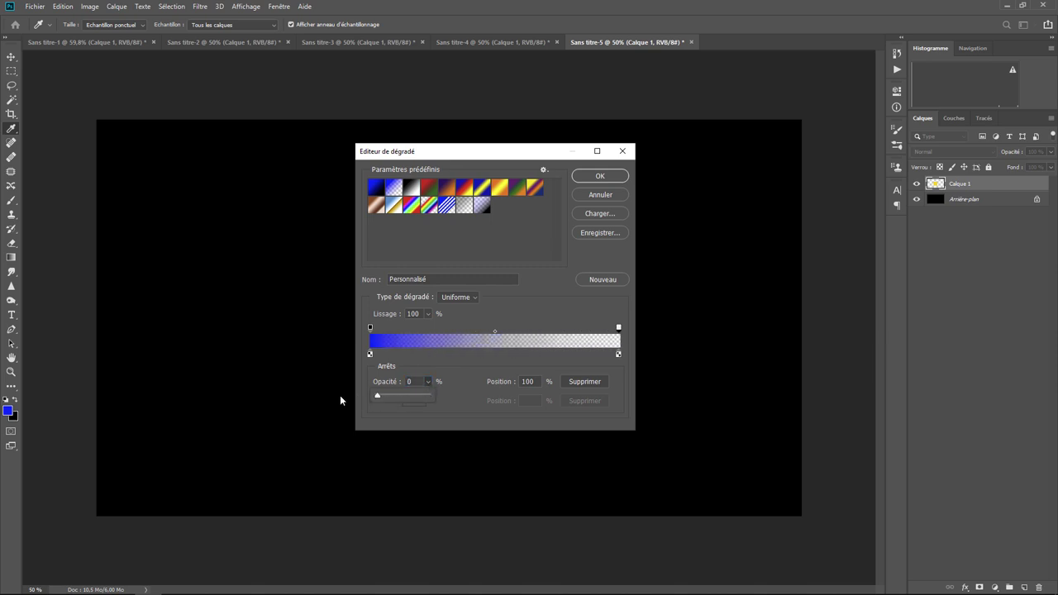
left_click(600, 176)
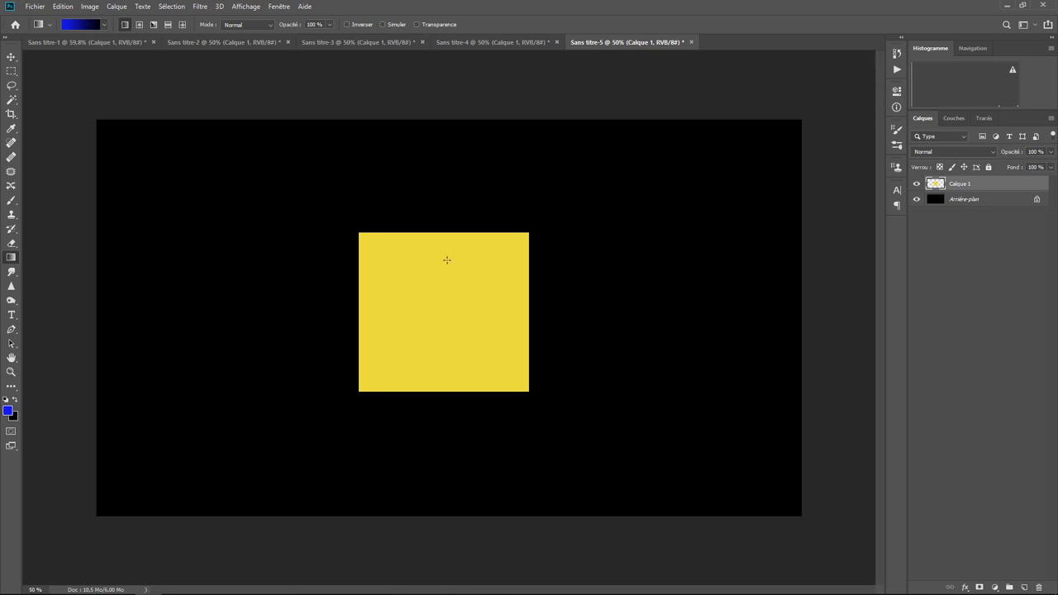
Select the black area with the Magic Wand and turn on Transparence for the Gradient tool
left_click(11, 101)
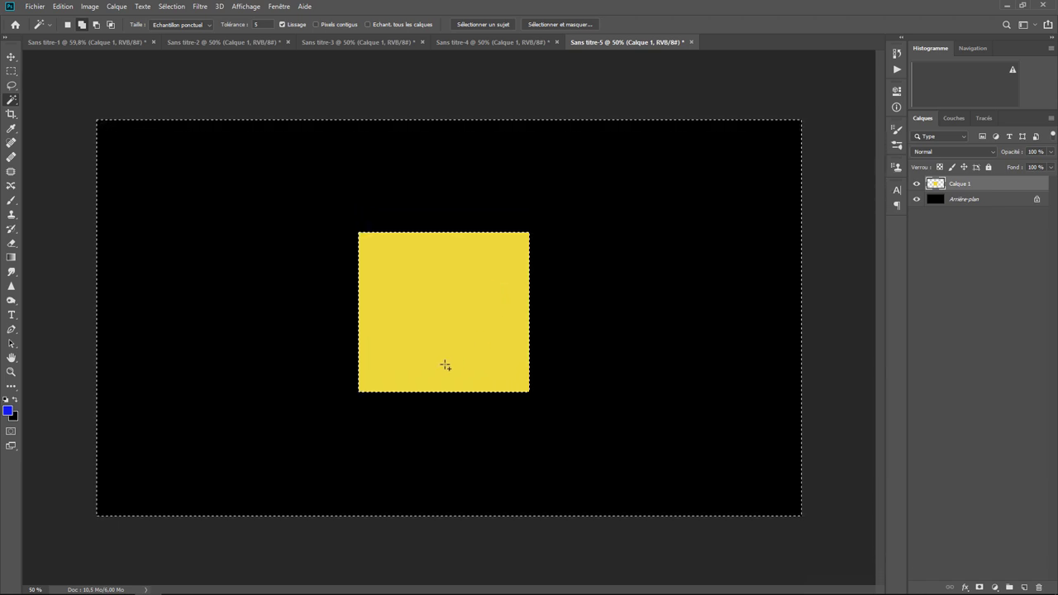
left_click(12, 258)
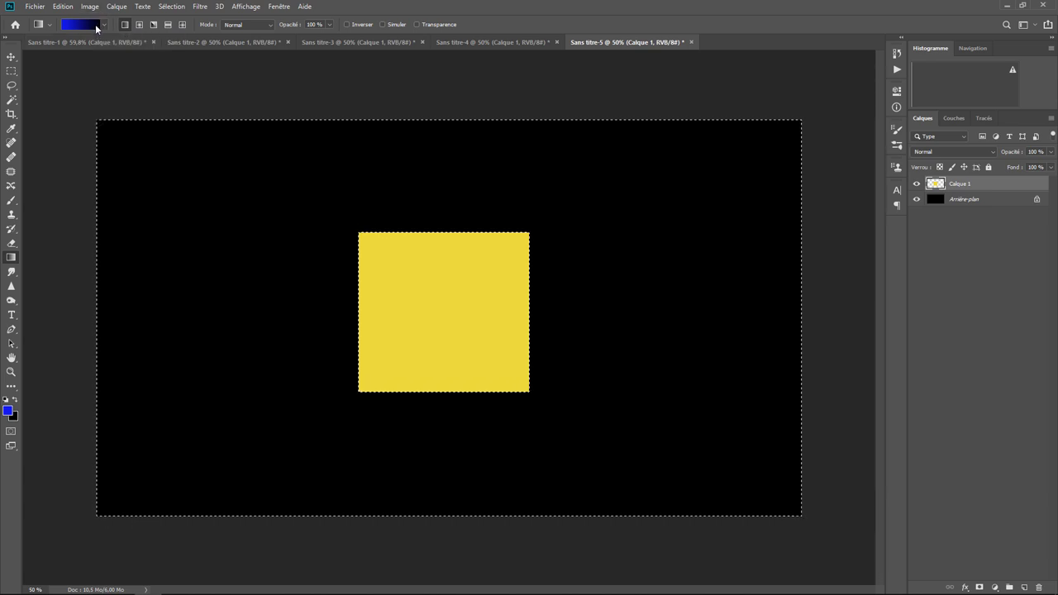
left_click(416, 24)
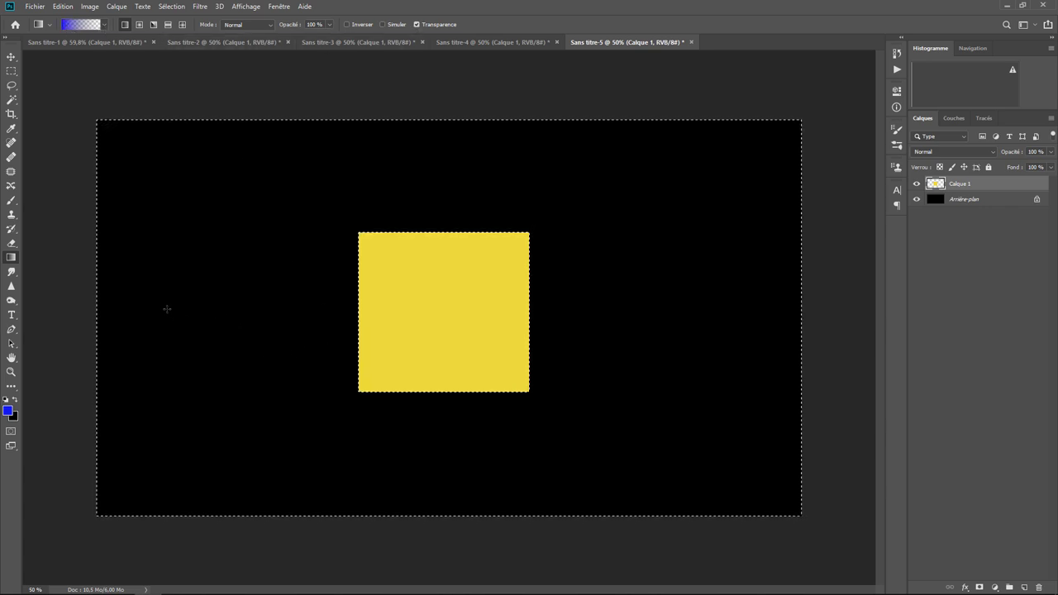
Drag the blue-to-transparent gradient horizontally across the canvas from its left side
left_click_drag(167, 309, 728, 311)
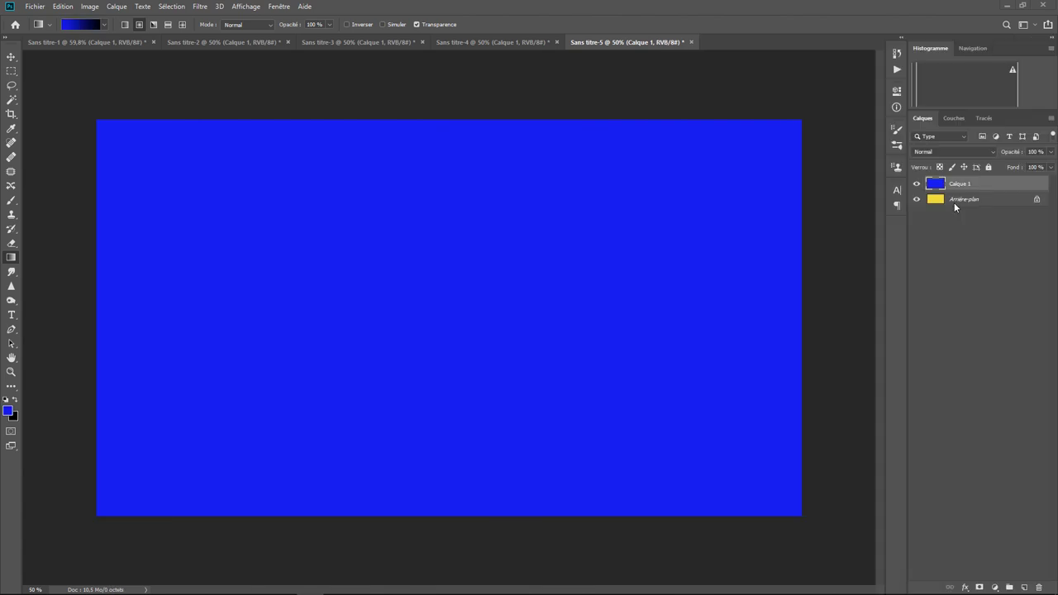
Select the yellow Arrière-plan, compare it by toggling Calque 1's visibility, and add a white layer mask
left_click(965, 202)
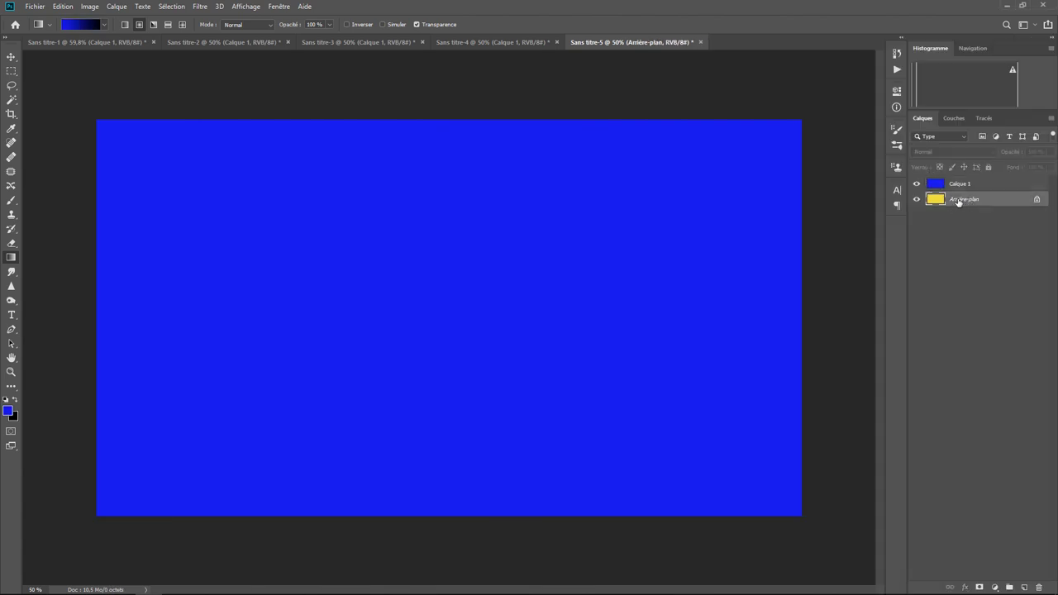
left_click(917, 183)
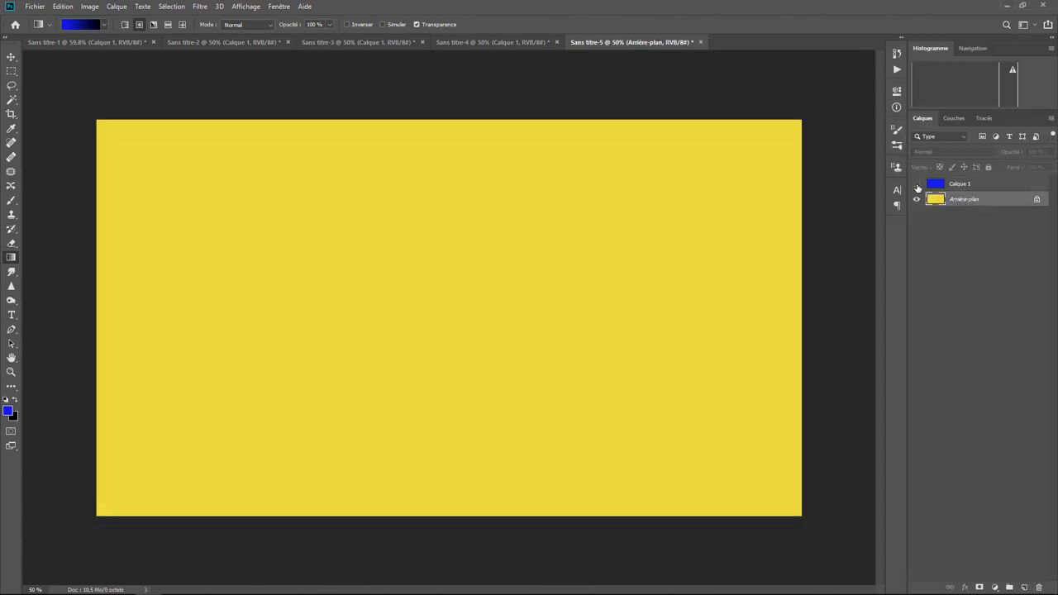
left_click(916, 184)
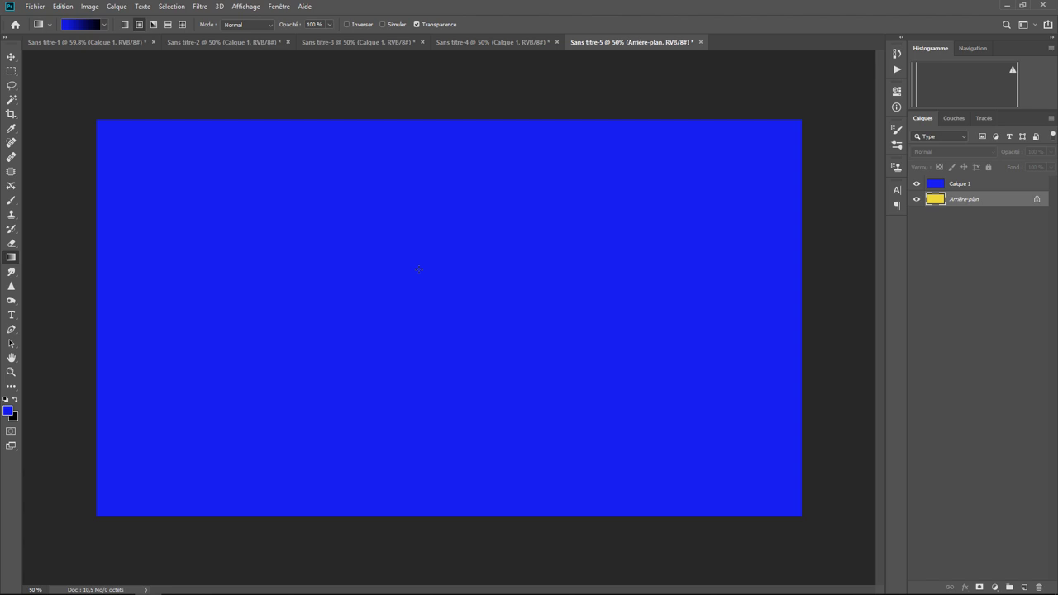
left_click(918, 185)
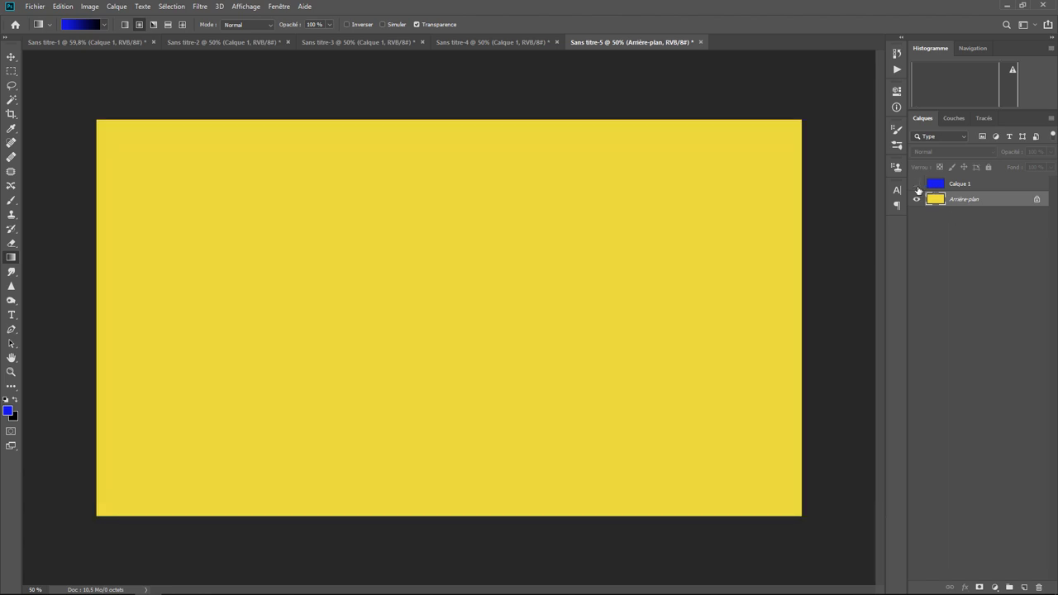
left_click(916, 184)
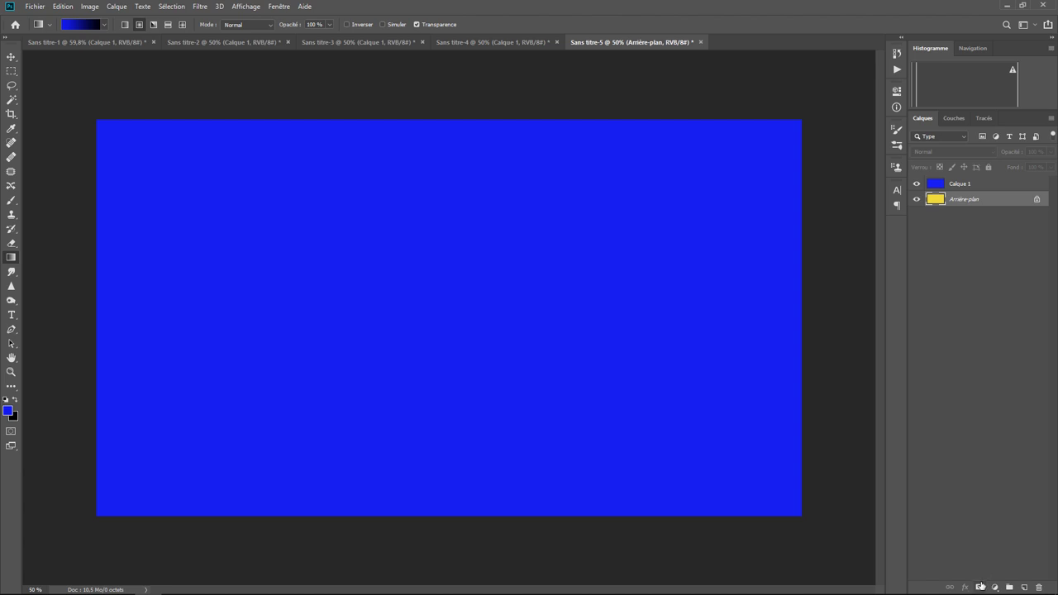
left_click(980, 587)
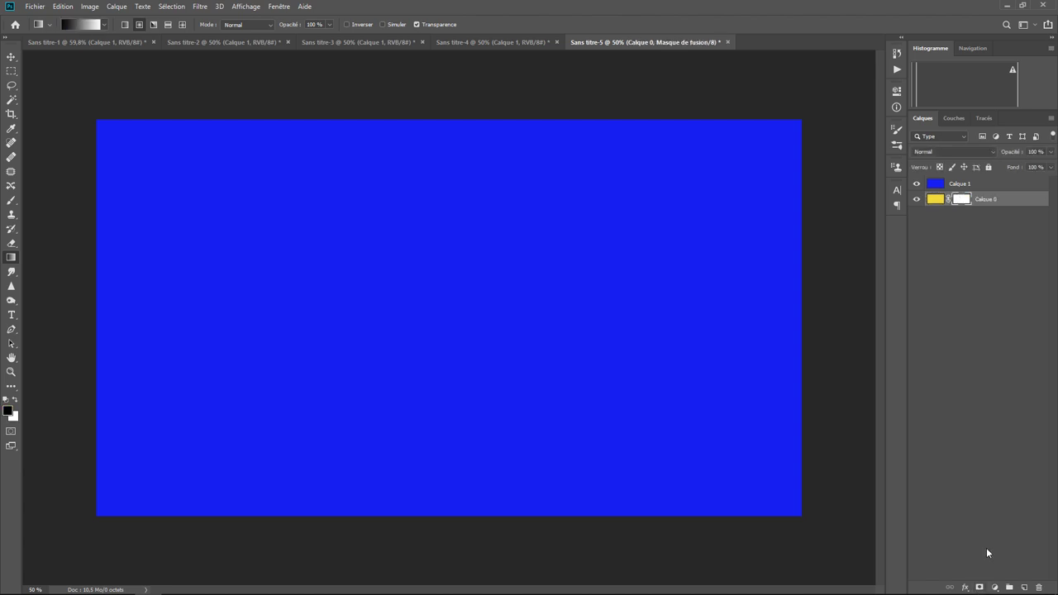
Undo the Arrière-plan mask and add a white layer mask to the blue Calque 1 instead
key("ctrl+z")
left_click(968, 183)
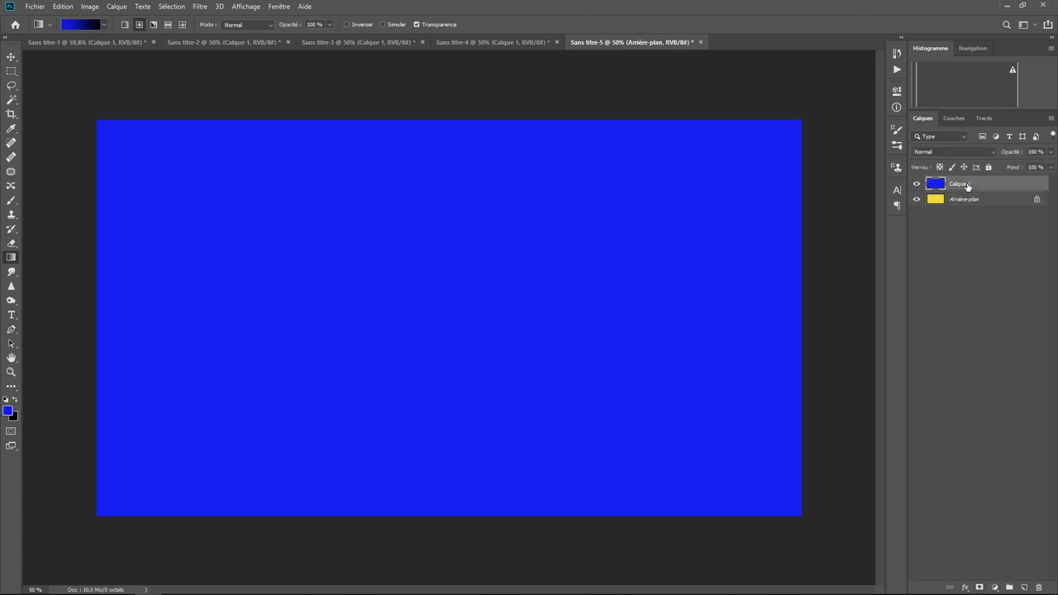
left_click(979, 587)
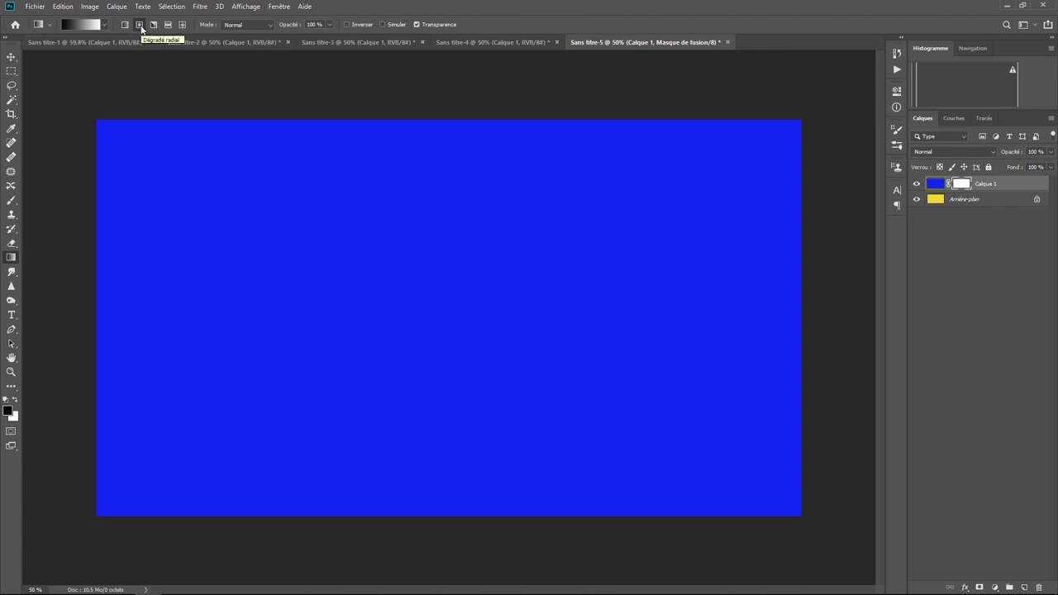
With Transparence off, drag a radial gradient outward from the canvas centre on Calque 1's mask
left_click(417, 25)
left_click_drag(443, 310, 443, 176)
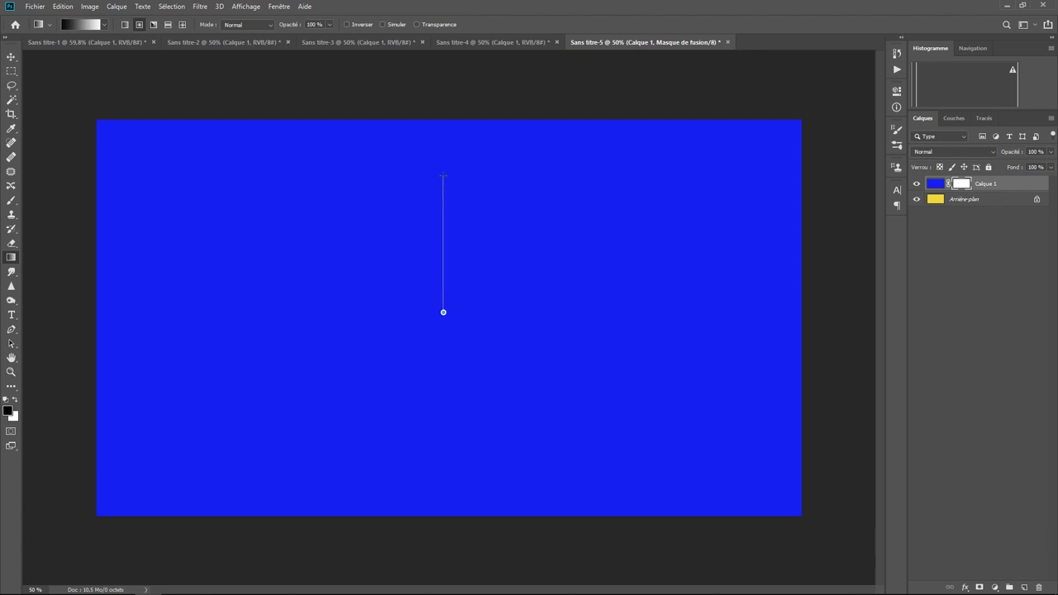
left_click_drag(443, 167, 443, 162)
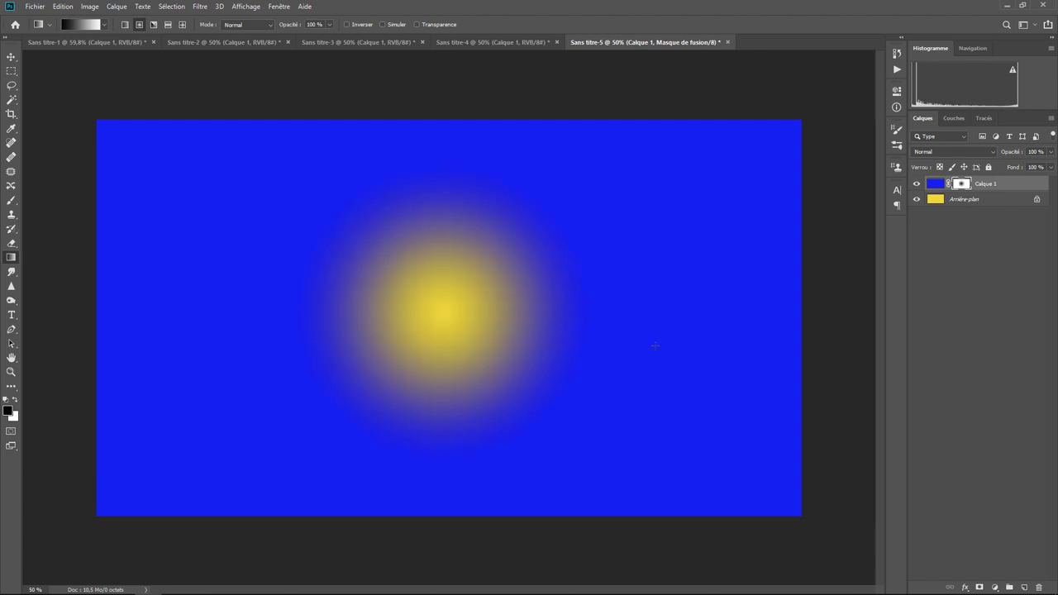